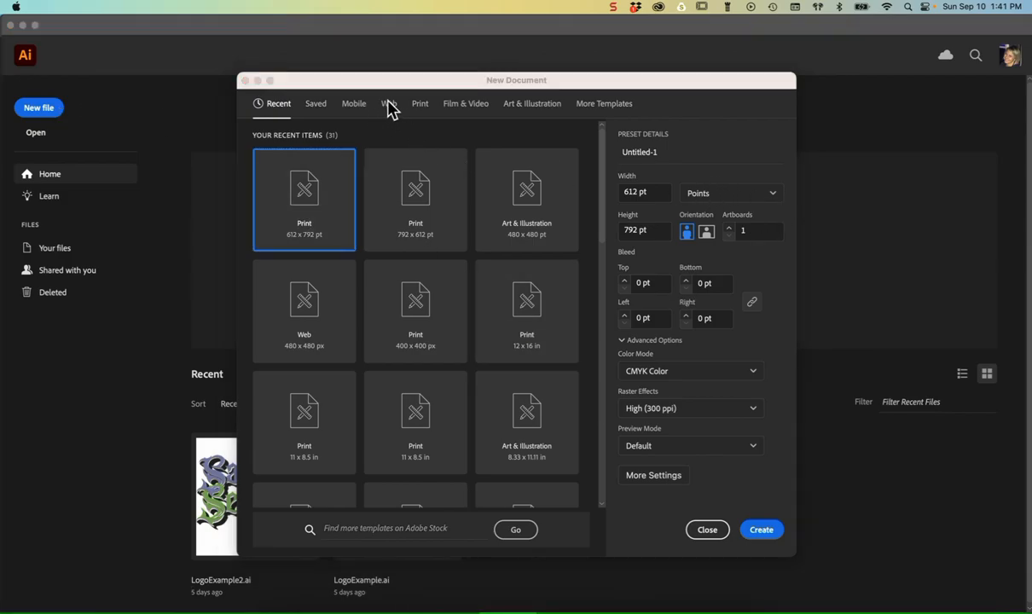
# Create a new print document in inches, 11 in wide and 24 in high, in portrait orientation.
pyautogui.click(419, 111)
pyautogui.click(419, 109)
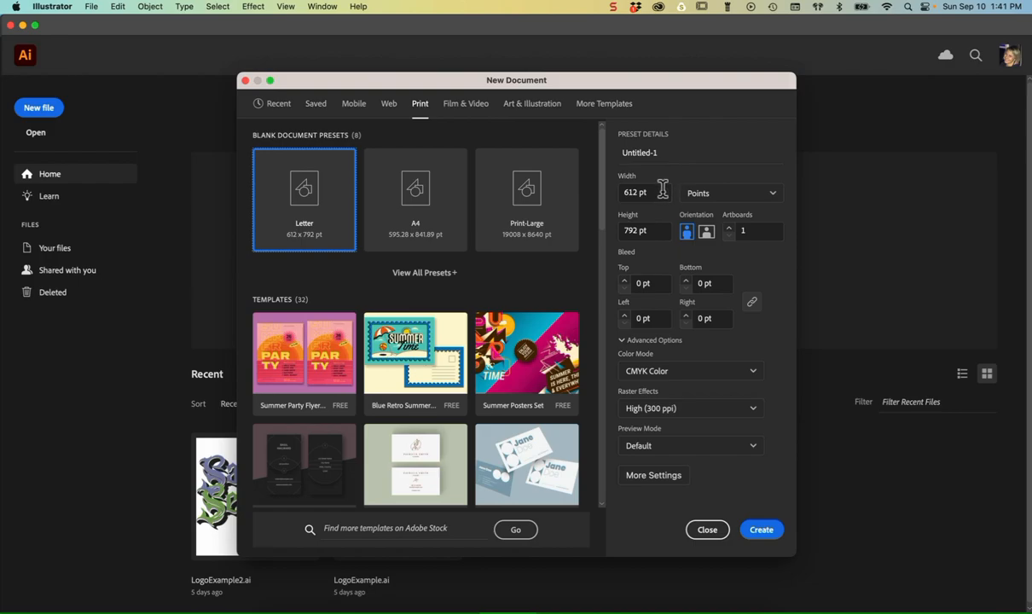
pyautogui.click(706, 196)
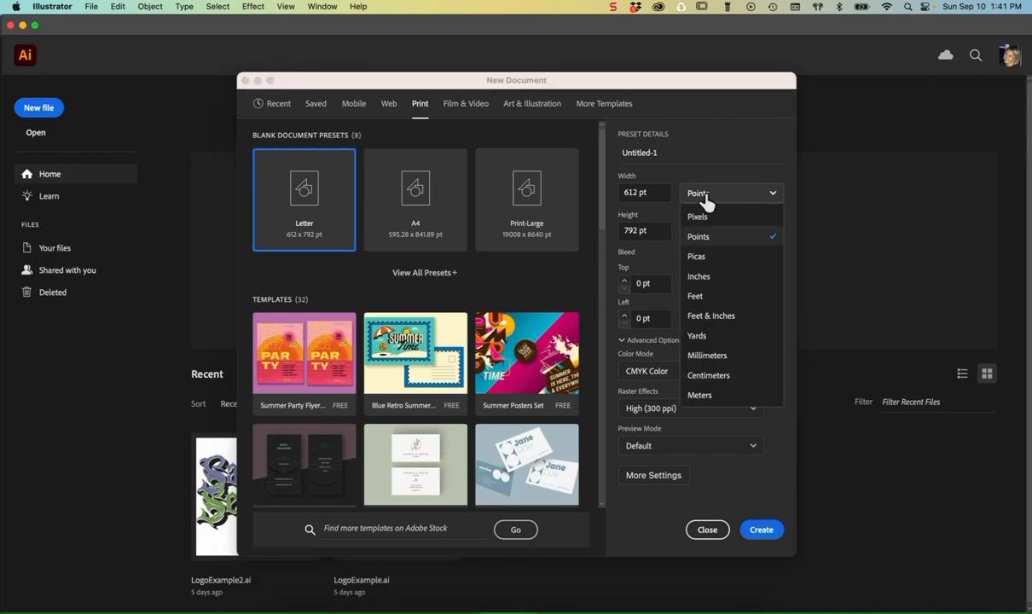
pyautogui.click(708, 278)
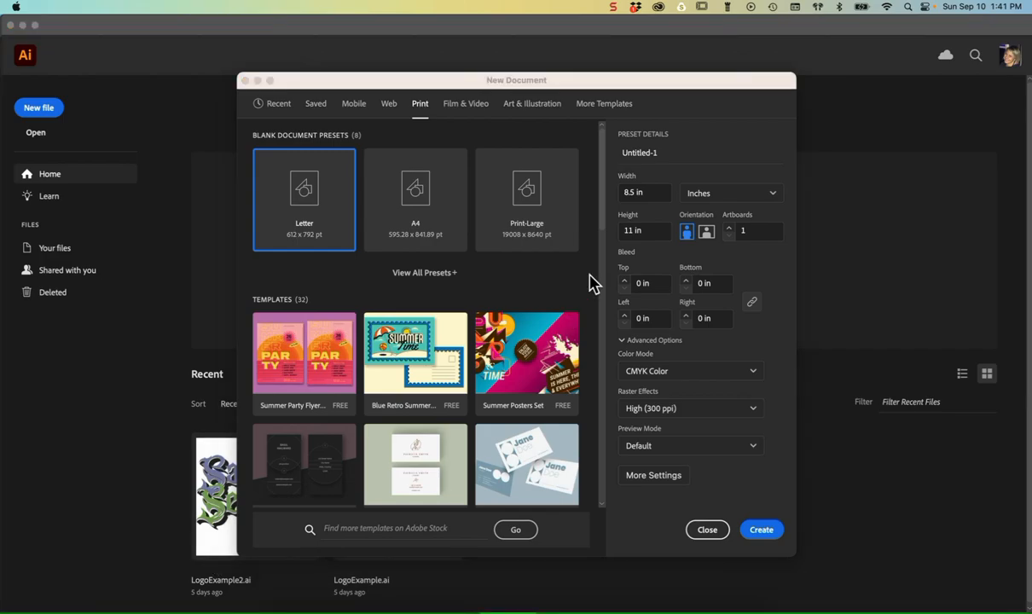
pyautogui.click(655, 193)
pyautogui.write('11')
pyautogui.press('Tab')
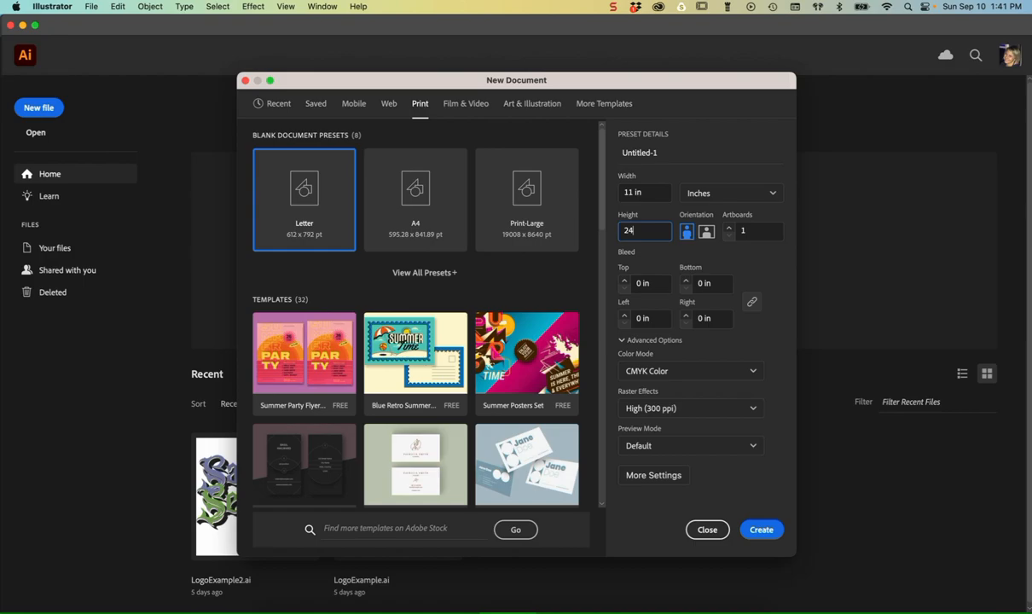
pyautogui.click(687, 238)
pyautogui.click(759, 530)
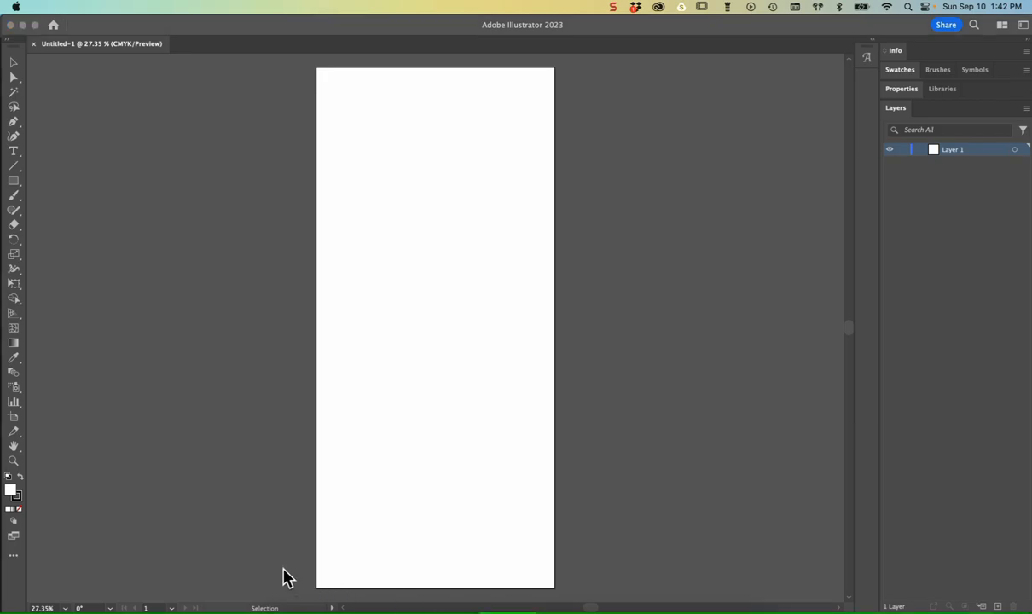
# Show the rulers around the artboard.
pyautogui.click(313, 416)
pyautogui.press('a')
pyautogui.press('super+r')
pyautogui.press('v')
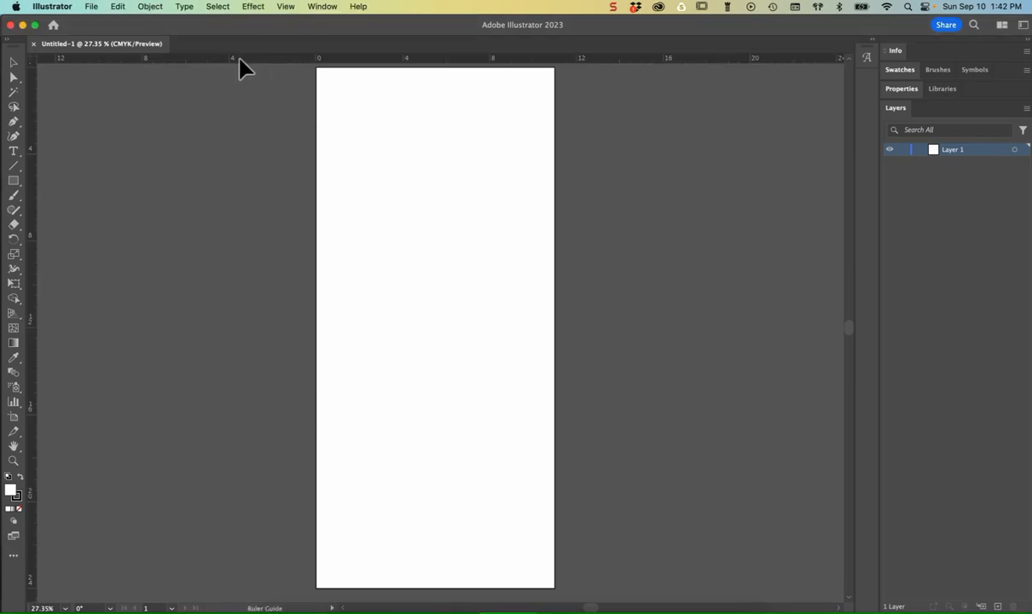
pyautogui.moveTo(239, 61)
pyautogui.mouseDown()
pyautogui.moveTo(240, 110)
pyautogui.moveTo(242, 62)
pyautogui.mouseUp()
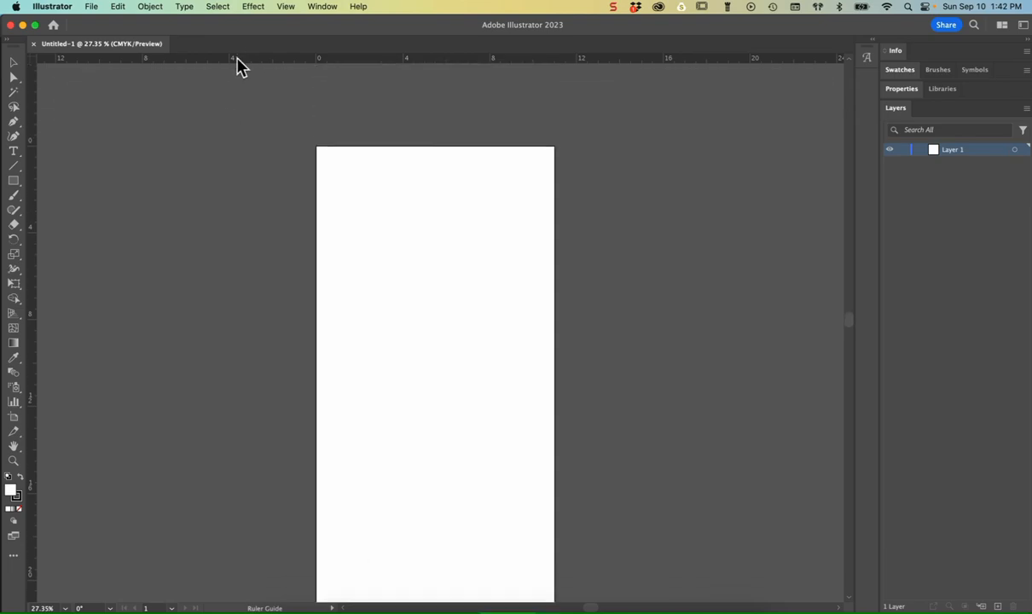
pyautogui.hscroll(2, 252, 181)
pyautogui.scroll(-2, 252, 181)
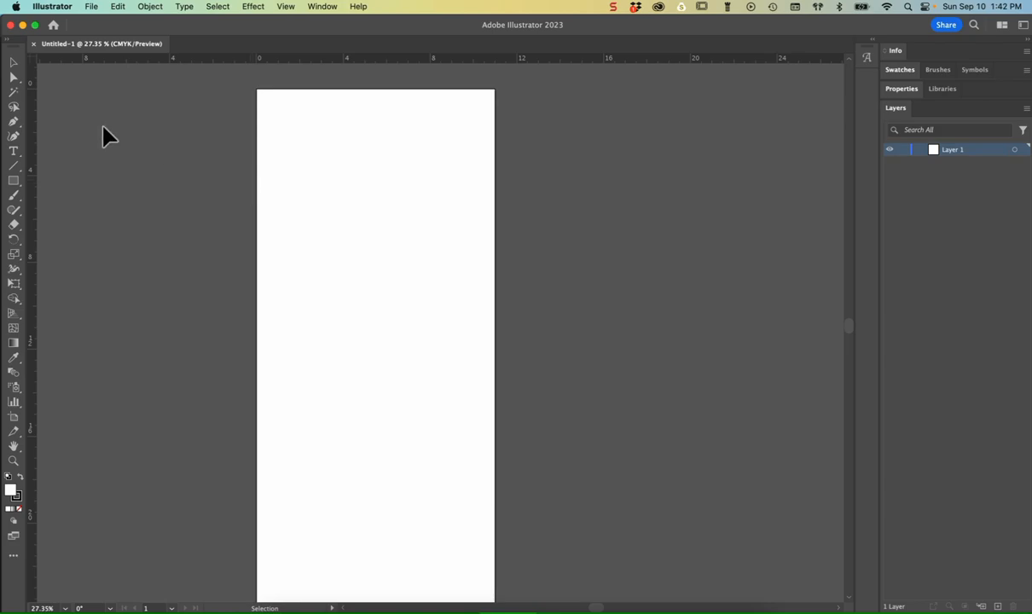
# Create a rectangle 10.5 in wide and 23.5 in high beside the artboard.
pyautogui.click(12, 181)
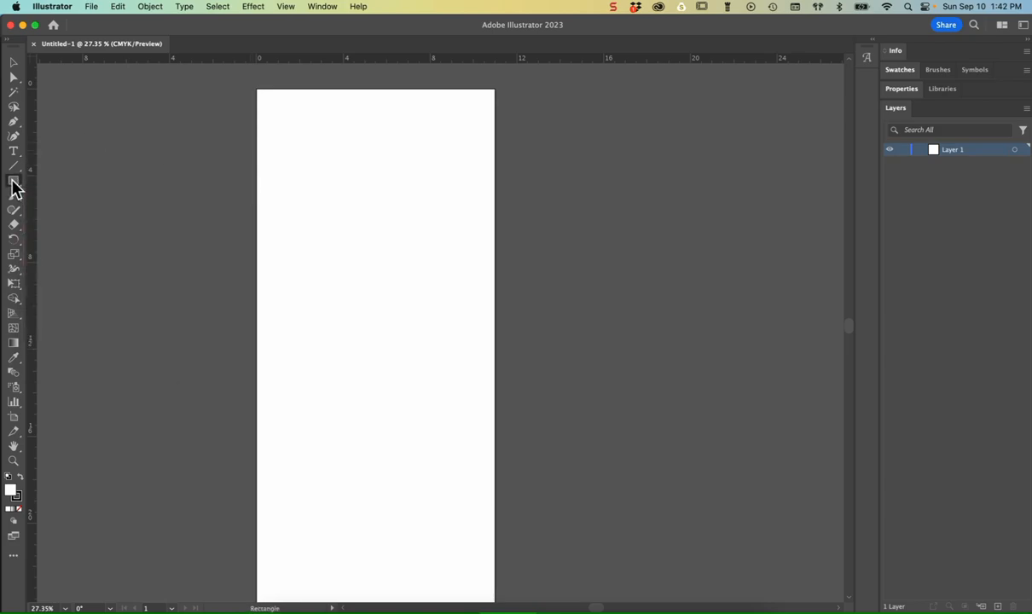
pyautogui.click(120, 197)
pyautogui.moveTo(527, 268); pyautogui.dragTo(446, 241)
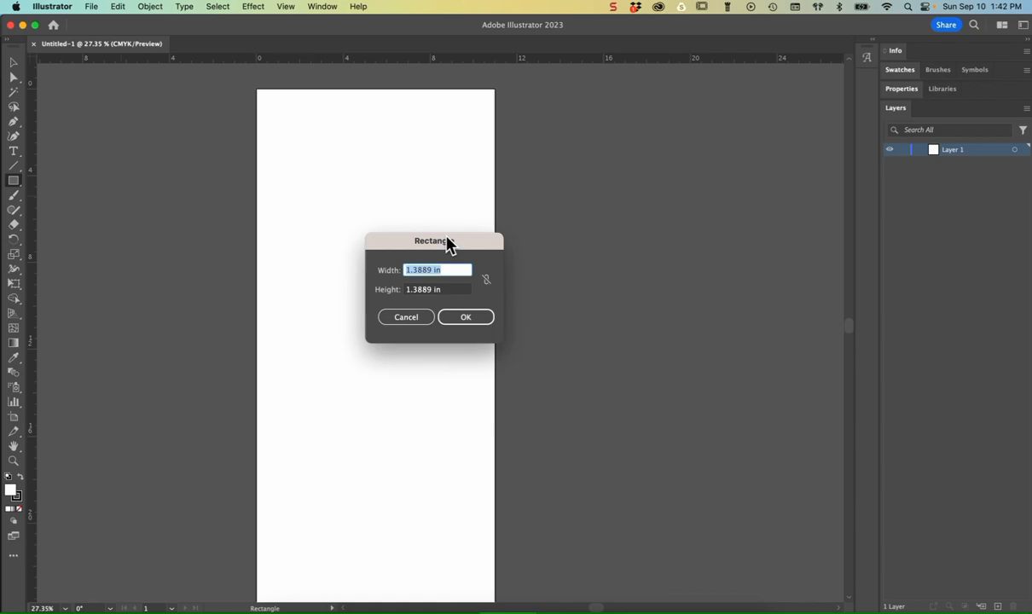
pyautogui.write('10.5')
pyautogui.press('Tab')
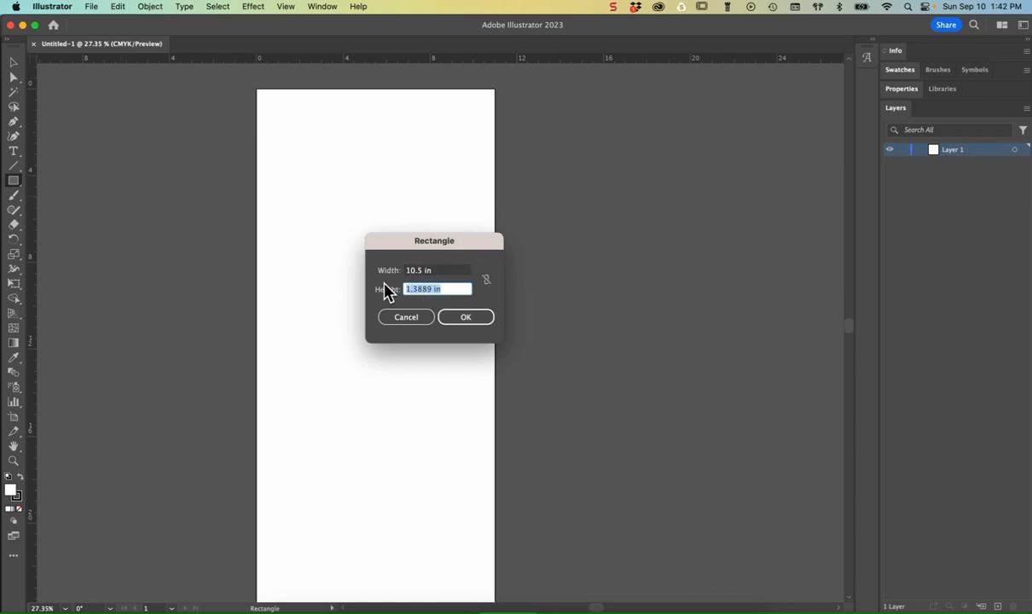
pyautogui.write('2')
pyautogui.write('3.5')
pyautogui.click(464, 318)
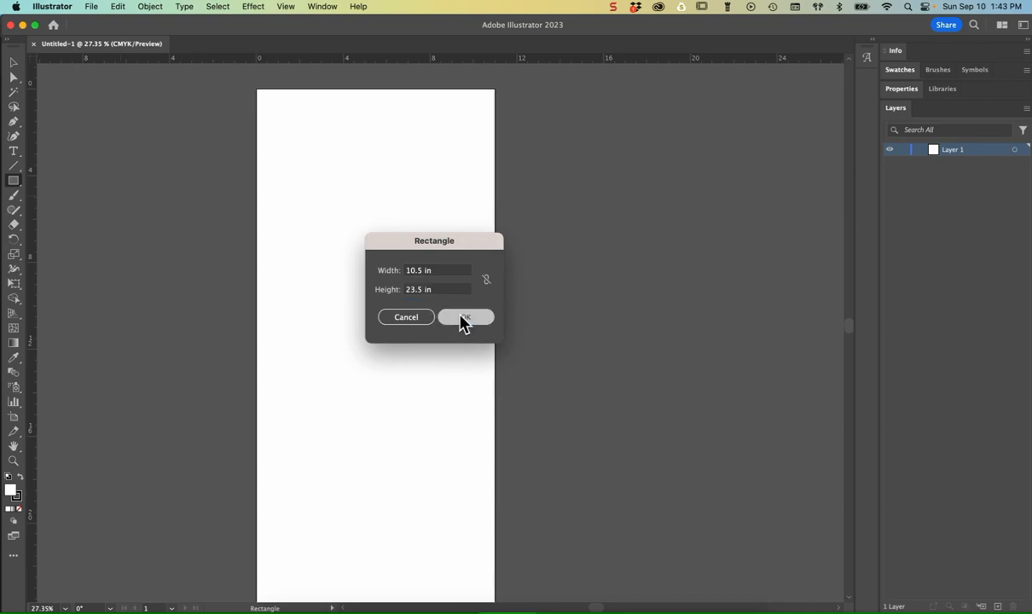
pyautogui.click(93, 103)
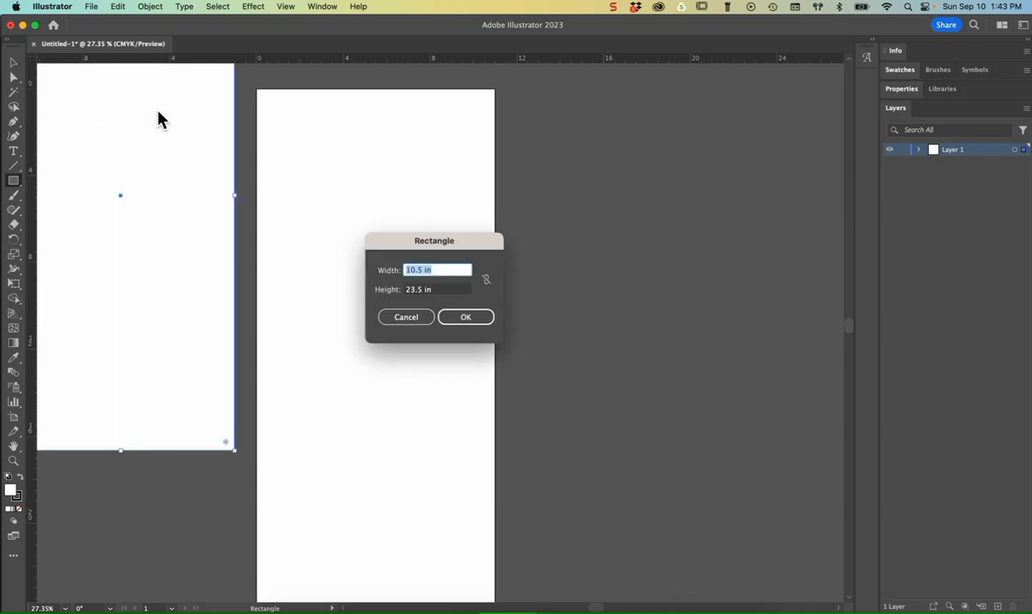
pyautogui.click(398, 321)
# Move the rectangle onto the artboard and centre it there, with alignment set to the artboard.
pyautogui.click(12, 65)
pyautogui.moveTo(86, 121); pyautogui.dragTo(340, 266)
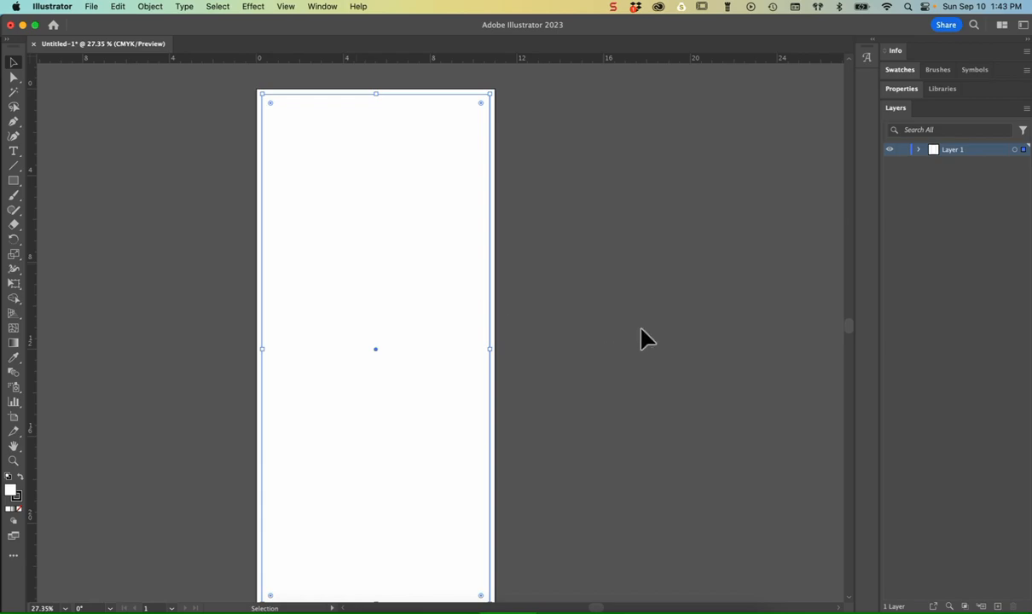
pyautogui.scroll(-2, 831, 288)
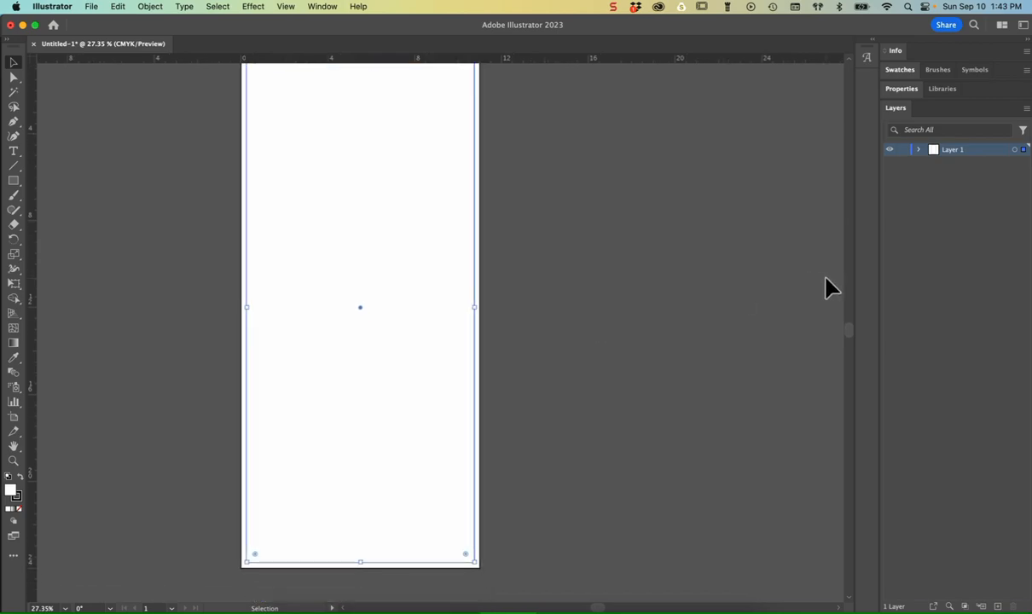
pyautogui.click(900, 91)
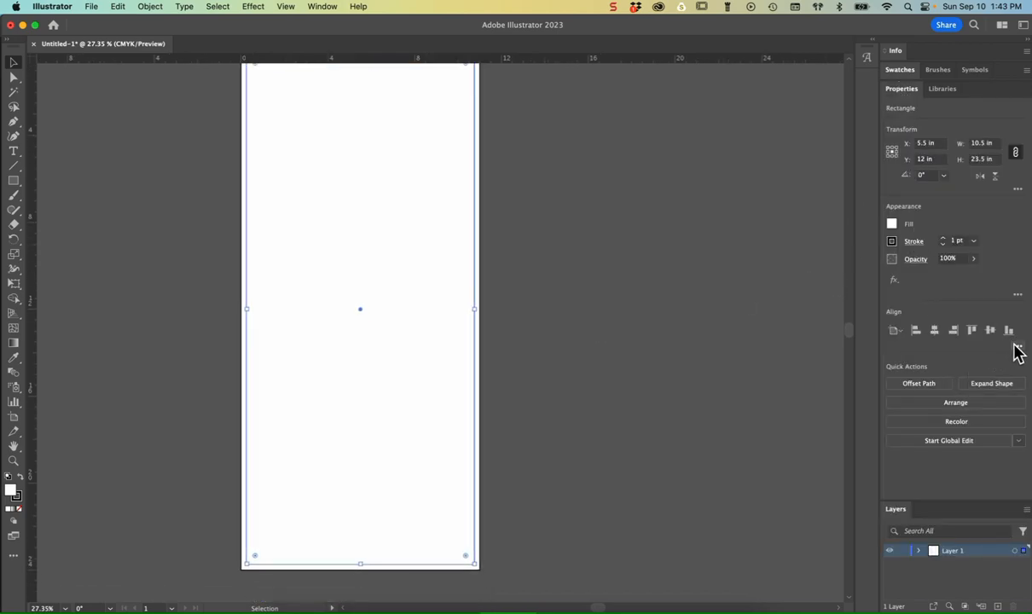
pyautogui.click(898, 333)
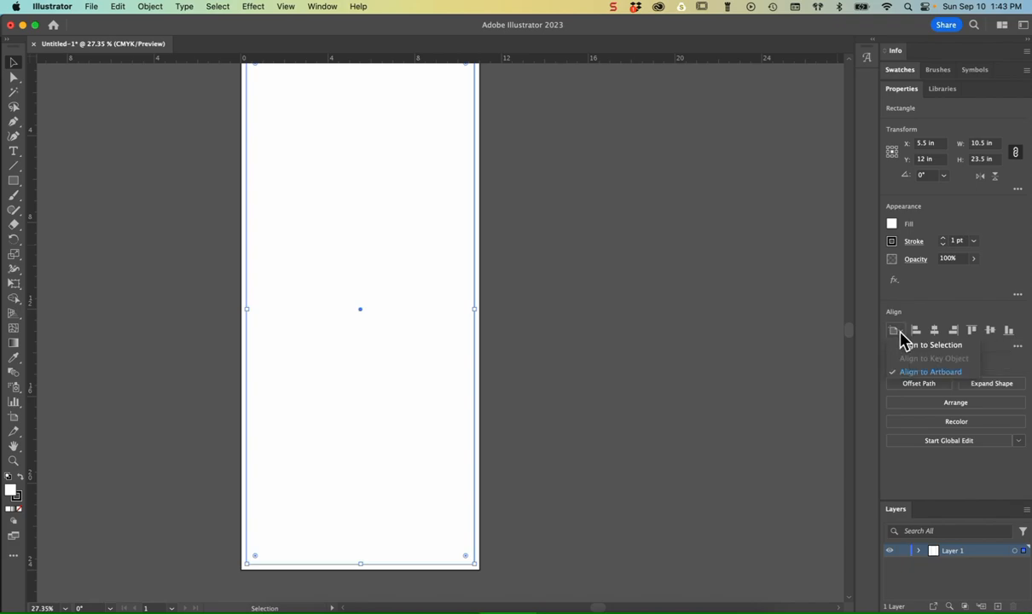
pyautogui.click(927, 371)
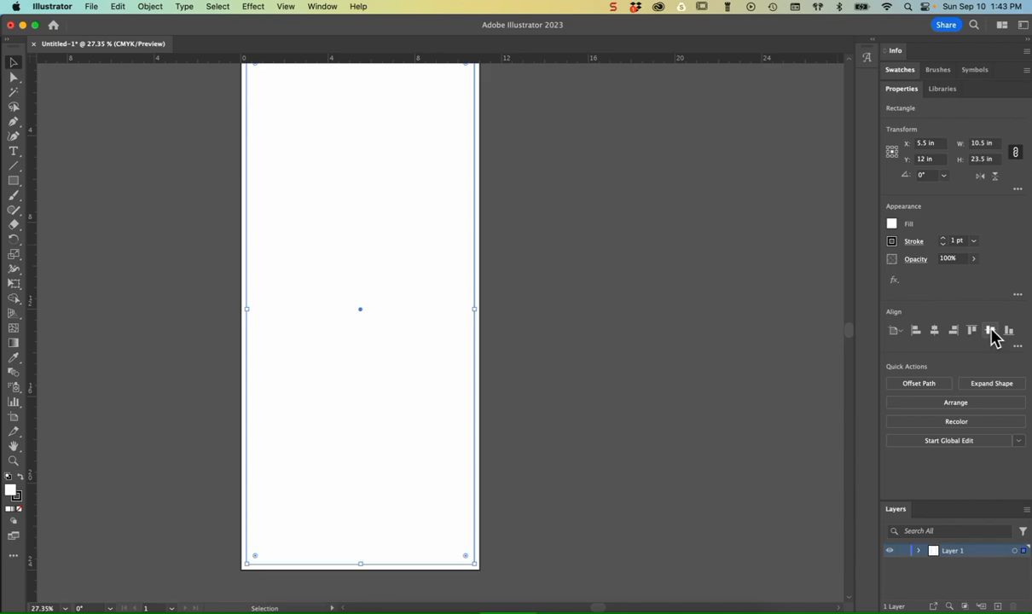
pyautogui.scroll(1, 617, 375)
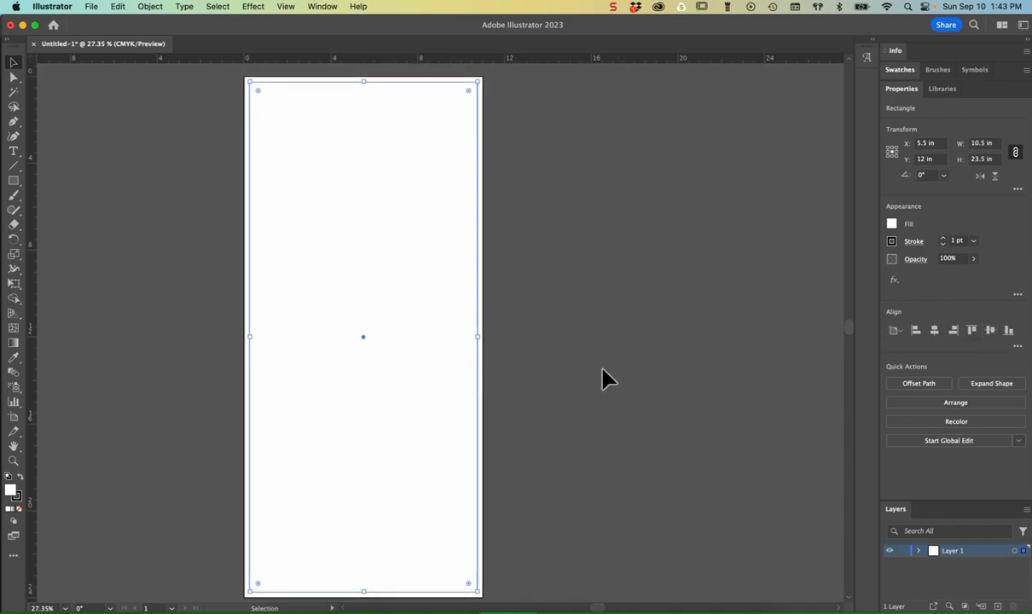
# Remove the rectangle's fill and convert the rectangle into margin guides.
pyautogui.click(891, 224)
pyautogui.click(758, 268)
pyautogui.click(286, 7)
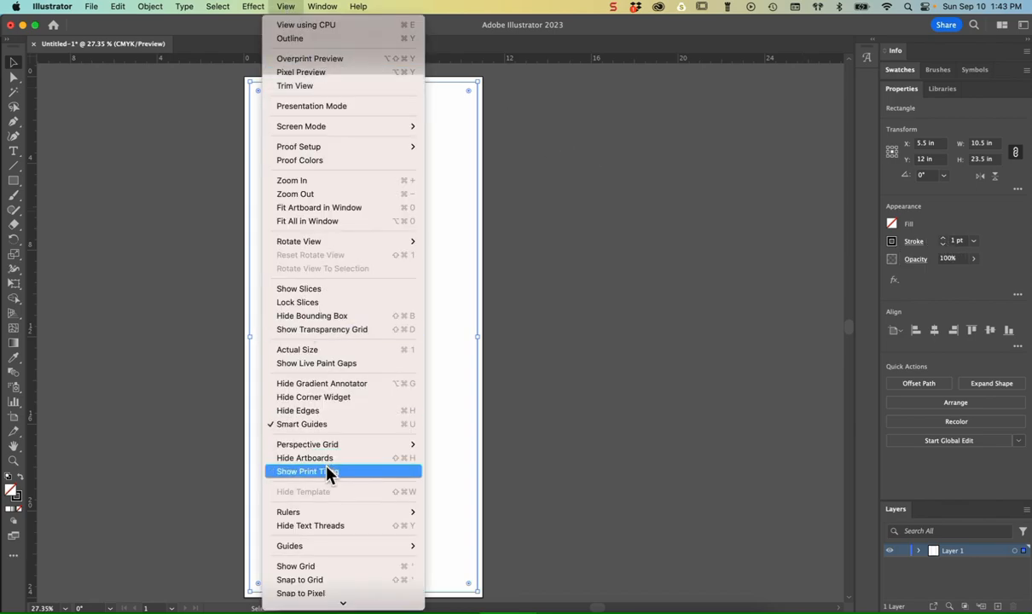
pyautogui.moveTo(326, 553)
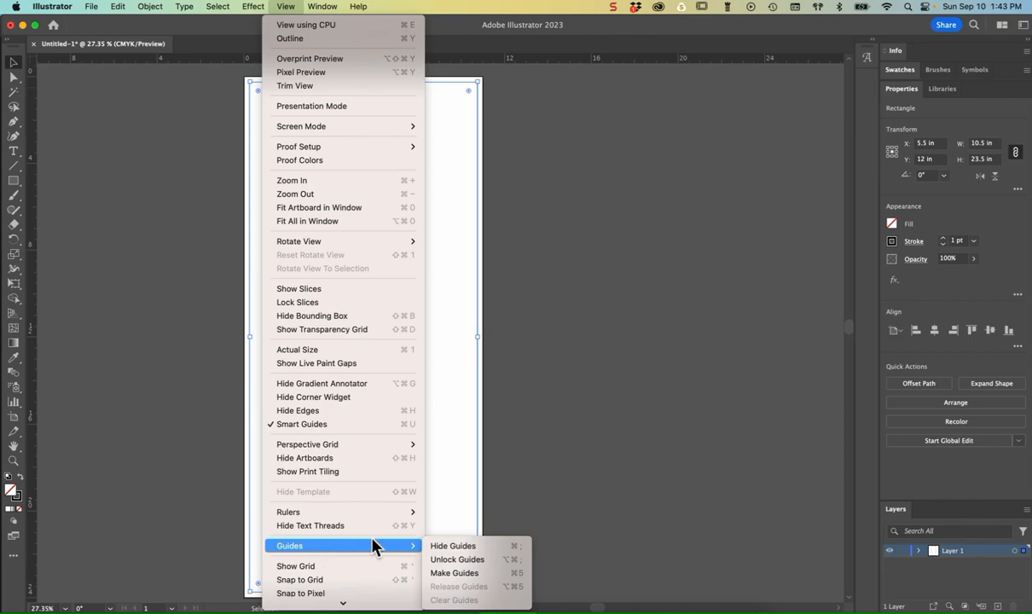
pyautogui.click(467, 575)
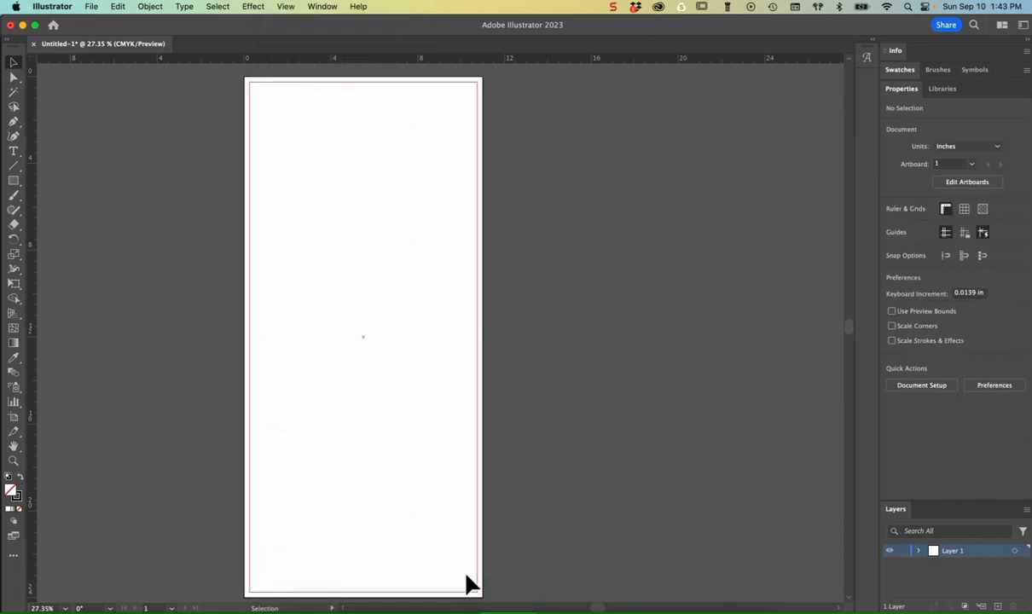
# Lock the layer holding the guides and add a new layer above it.
pyautogui.click(902, 552)
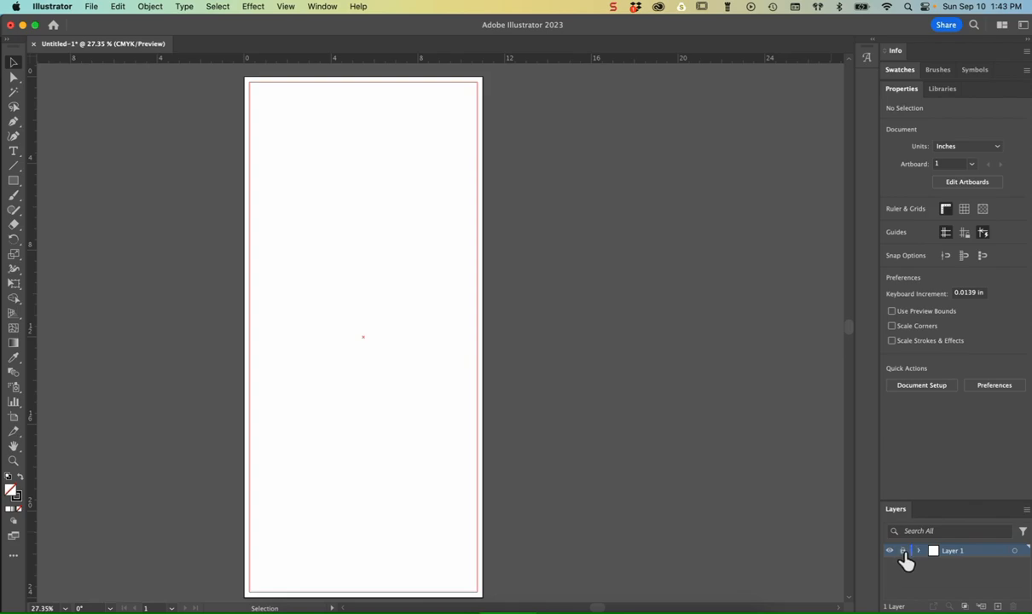
pyautogui.click(998, 606)
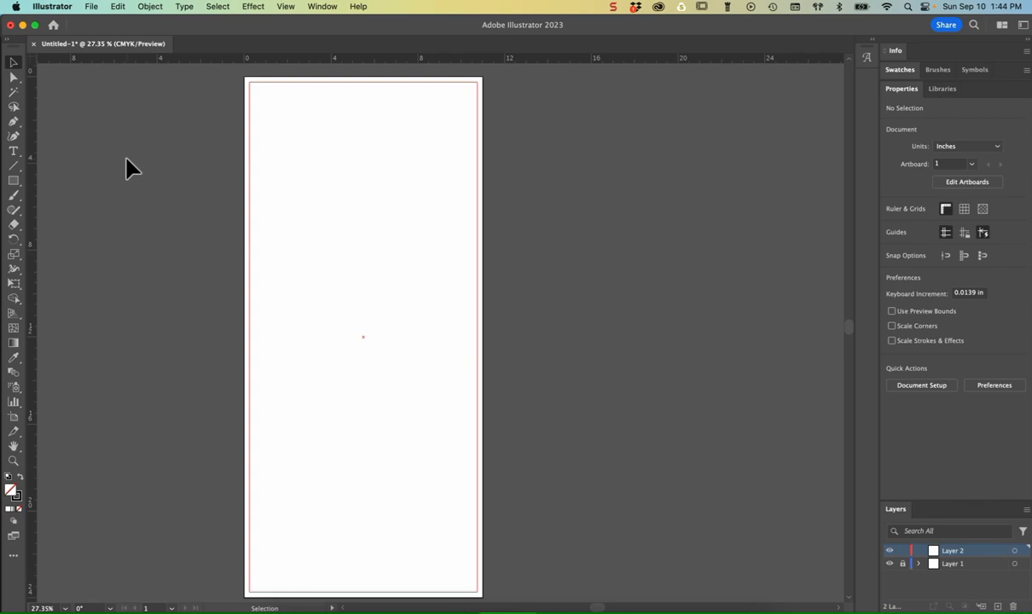
# Place BowerSaloon.jpg from the images folder as a linked image over the artboard.
pyautogui.click(91, 7)
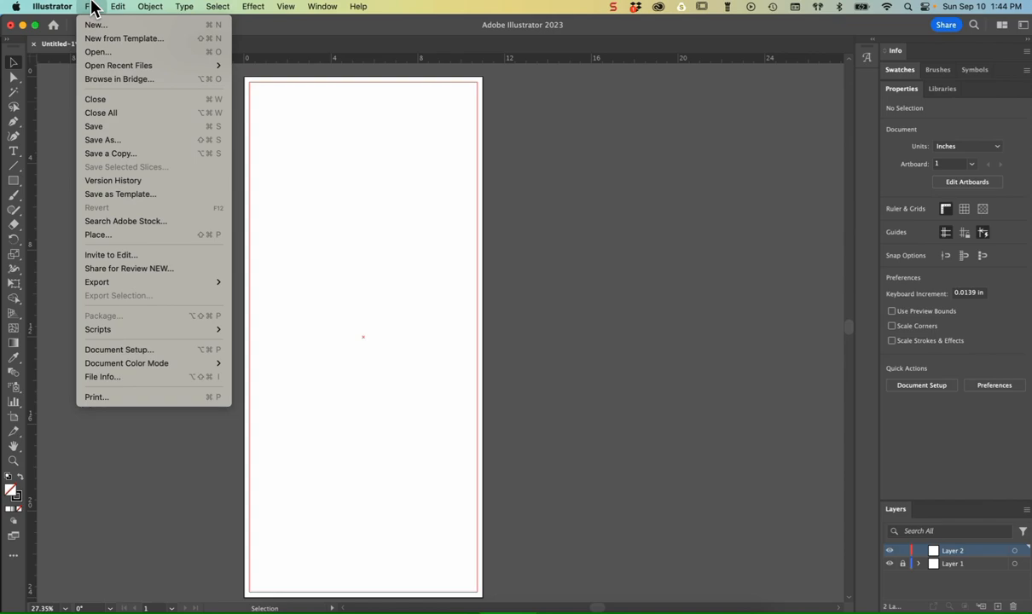
pyautogui.click(99, 236)
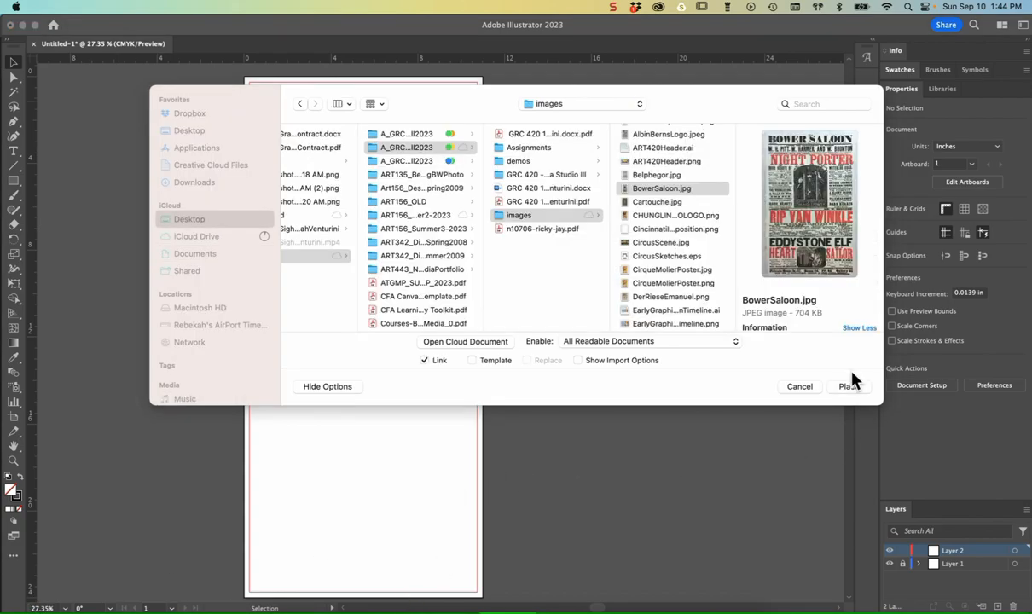
pyautogui.click(849, 387)
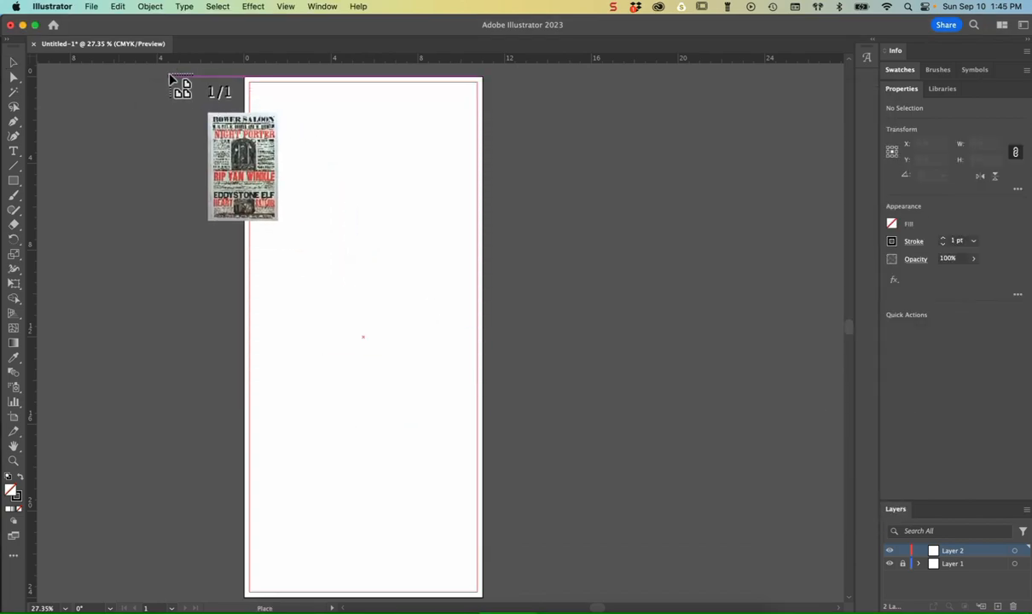
pyautogui.moveTo(142, 66); pyautogui.dragTo(588, 585)
# Reposition and enlarge the poster image to about 16.1 by 24.8 in so it covers the artboard.
pyautogui.moveTo(283, 182); pyautogui.dragTo(338, 207)
pyautogui.moveTo(525, 86); pyautogui.dragTo(543, 71)
pyautogui.scroll(-5, 482, 223)
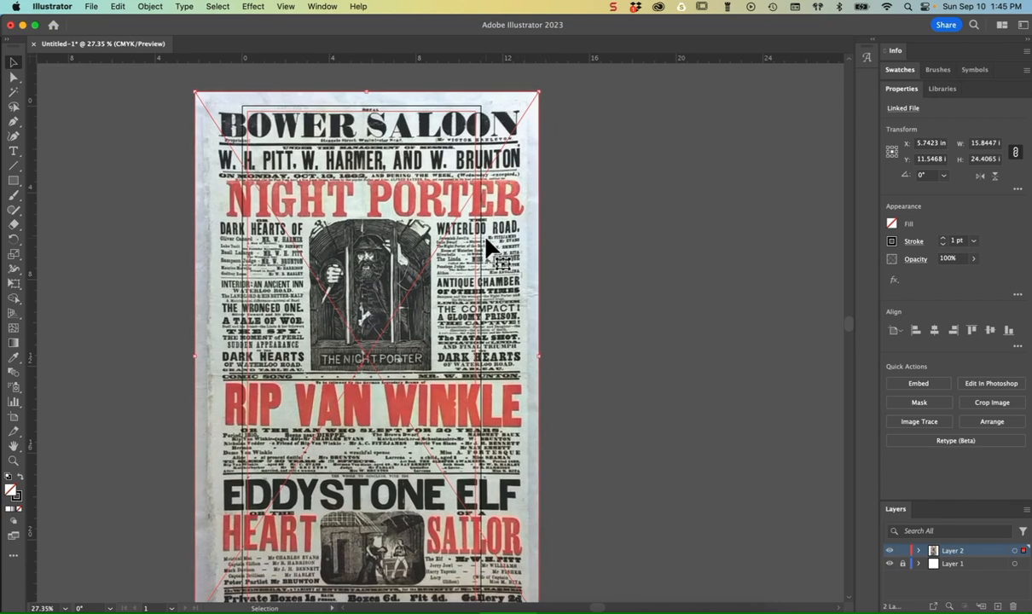
pyautogui.moveTo(516, 290); pyautogui.dragTo(516, 302)
pyautogui.scroll(2, 521, 297)
pyautogui.scroll(2, 511, 290)
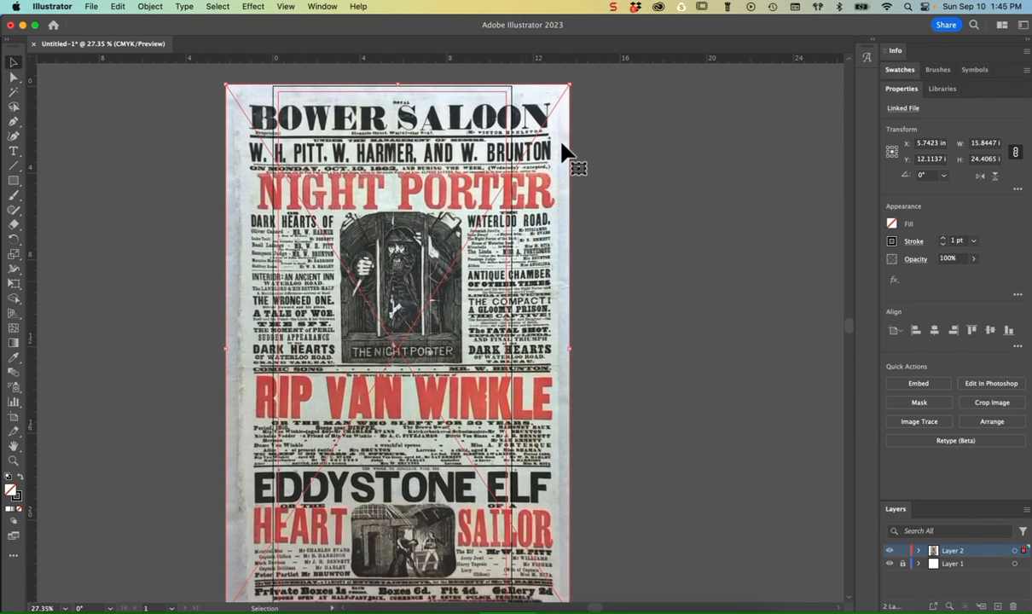
pyautogui.moveTo(570, 87); pyautogui.dragTo(581, 76)
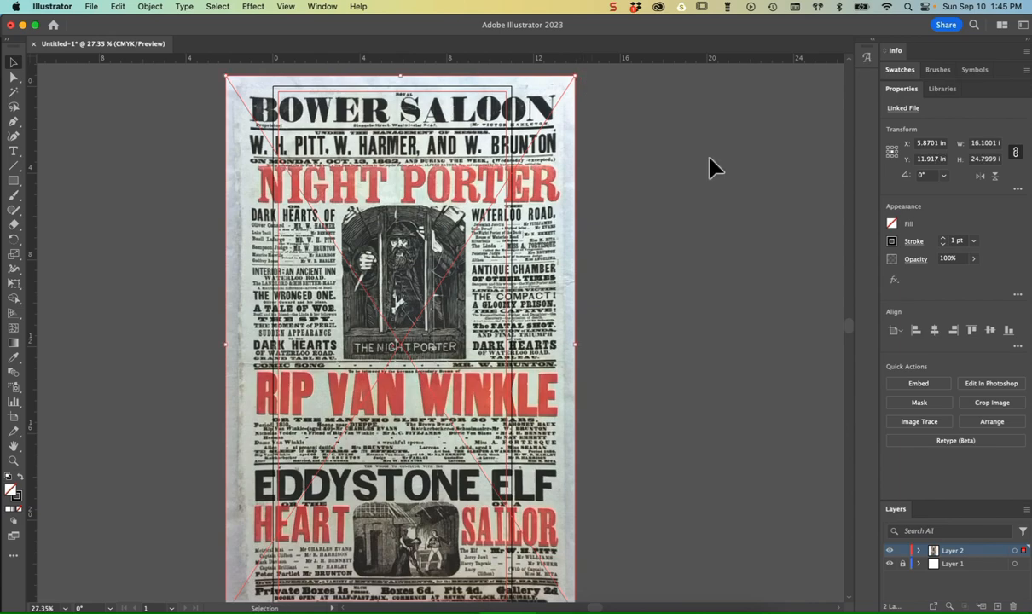
# Centre the poster image horizontally on the artboard and deselect it.
pyautogui.click(895, 332)
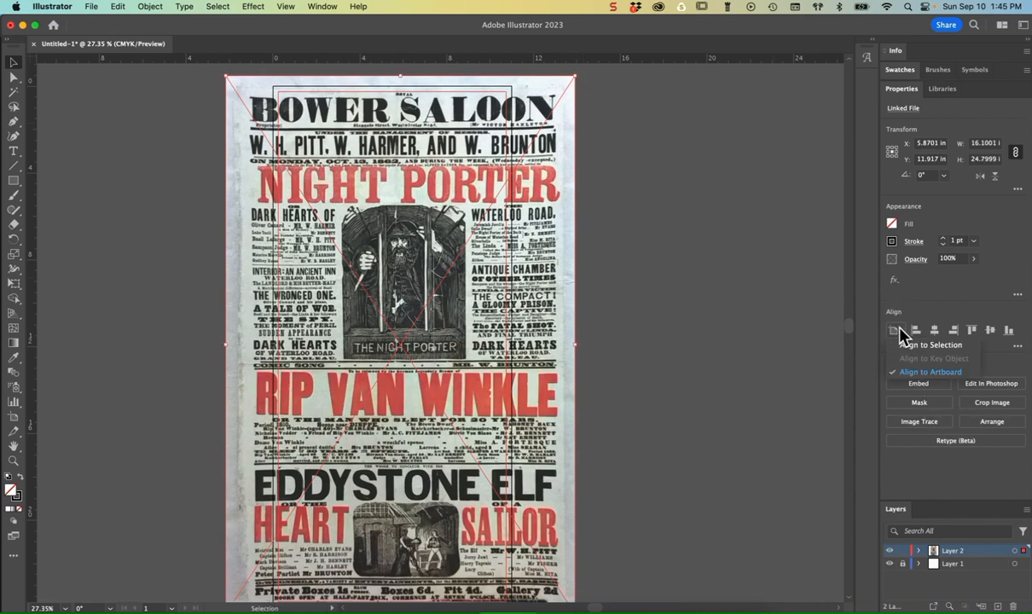
pyautogui.click(912, 373)
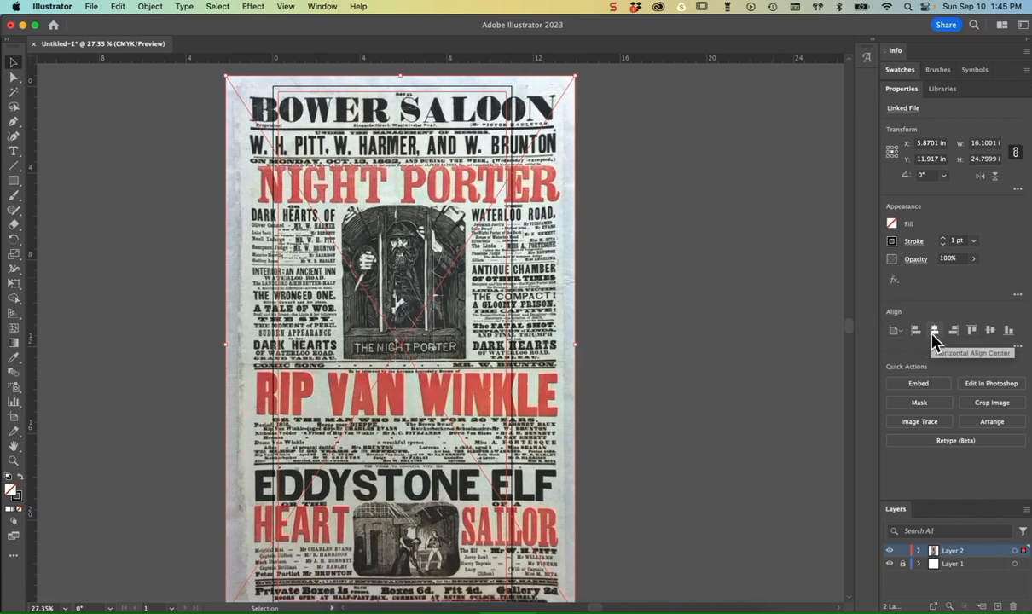
pyautogui.click(933, 331)
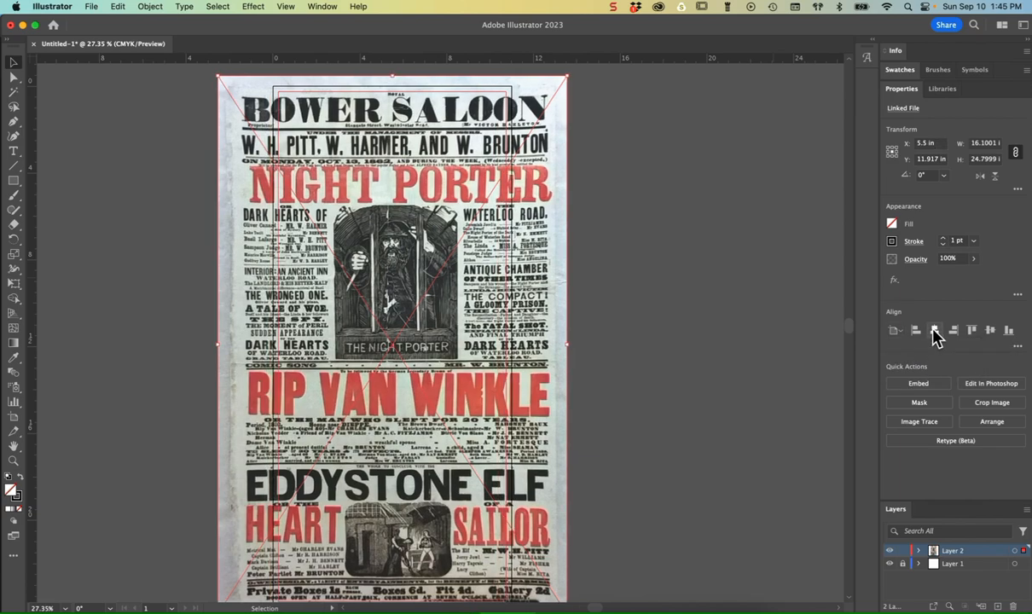
pyautogui.click(687, 343)
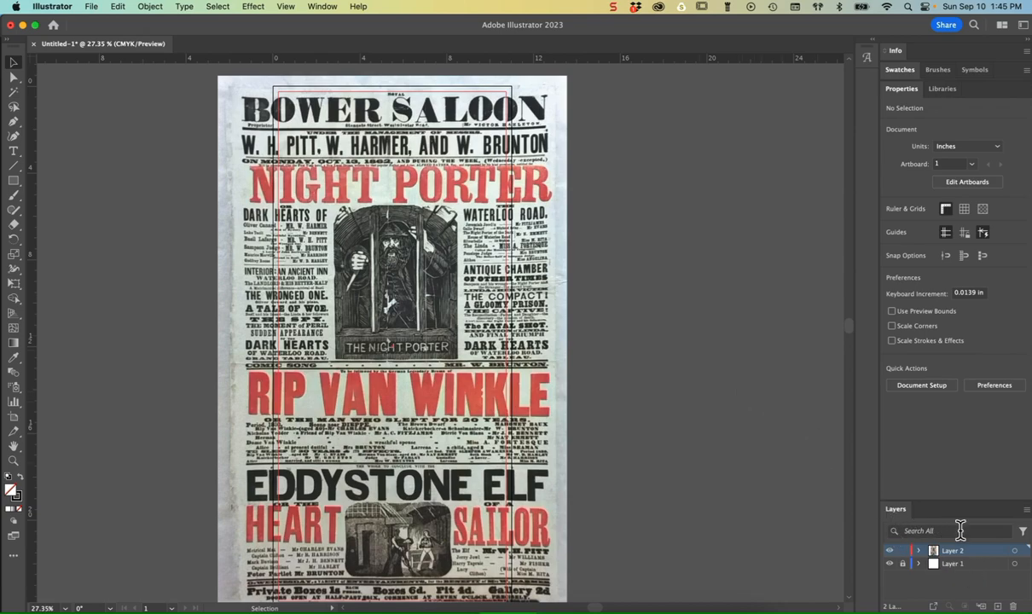
# Turn the poster image's layer into a template with images dimmed to 50%, and add a new layer above it.
pyautogui.doubleClick(982, 554)
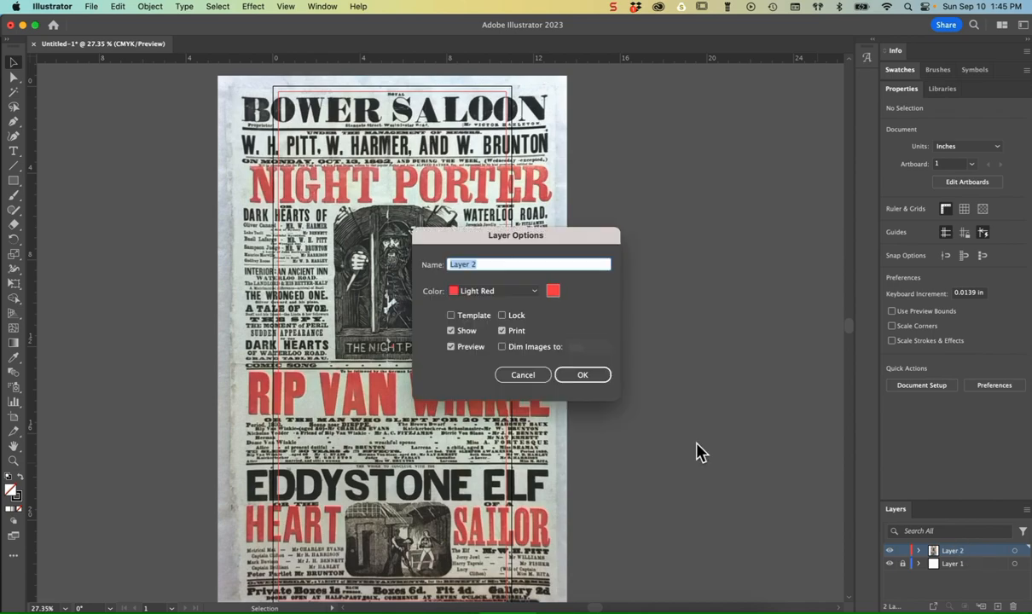
pyautogui.click(451, 315)
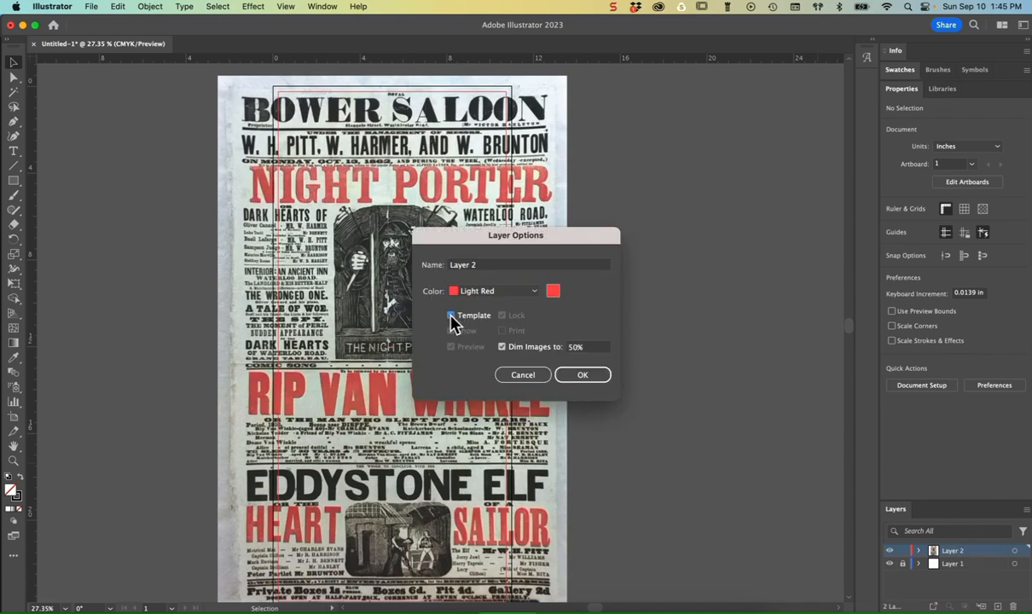
pyautogui.click(582, 376)
pyautogui.press('super+l')
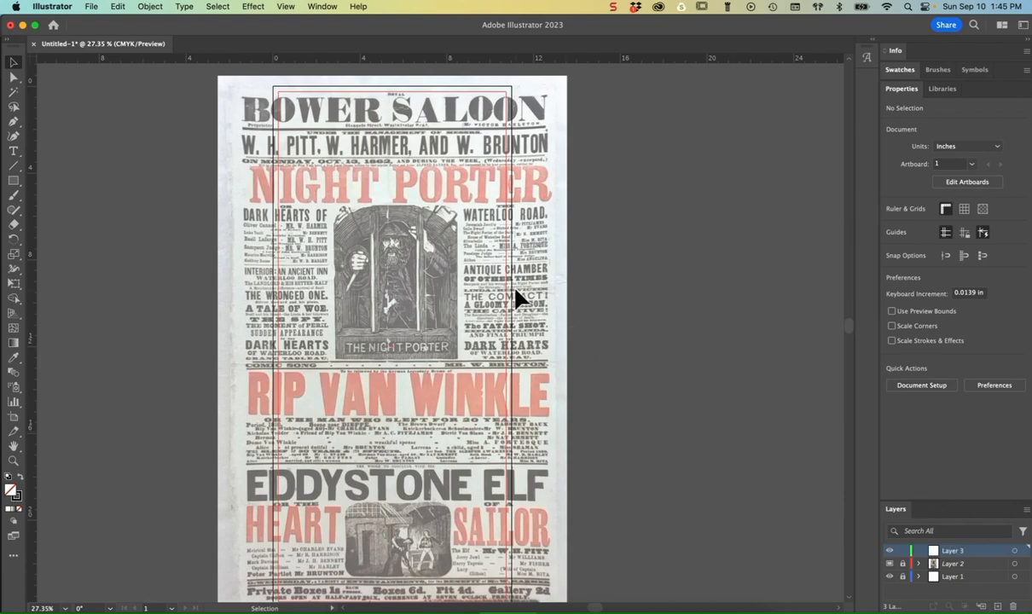
# Create an area text frame about 10.5 by 1.5 in inside the margins over the poster's top headline, reading "Where" at 72 pt.
pyautogui.click(15, 153)
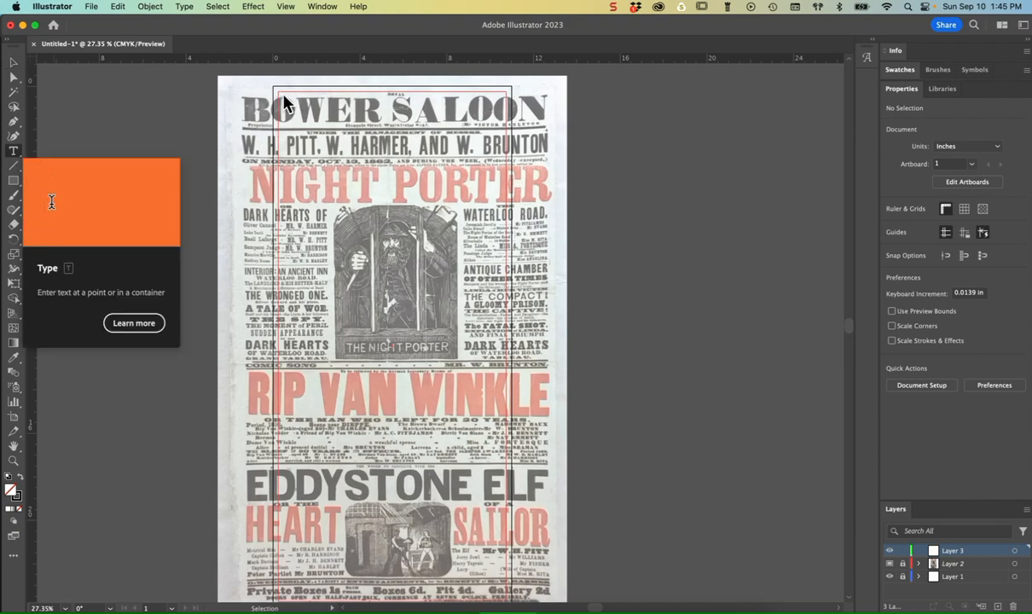
pyautogui.moveTo(279, 91); pyautogui.dragTo(509, 128)
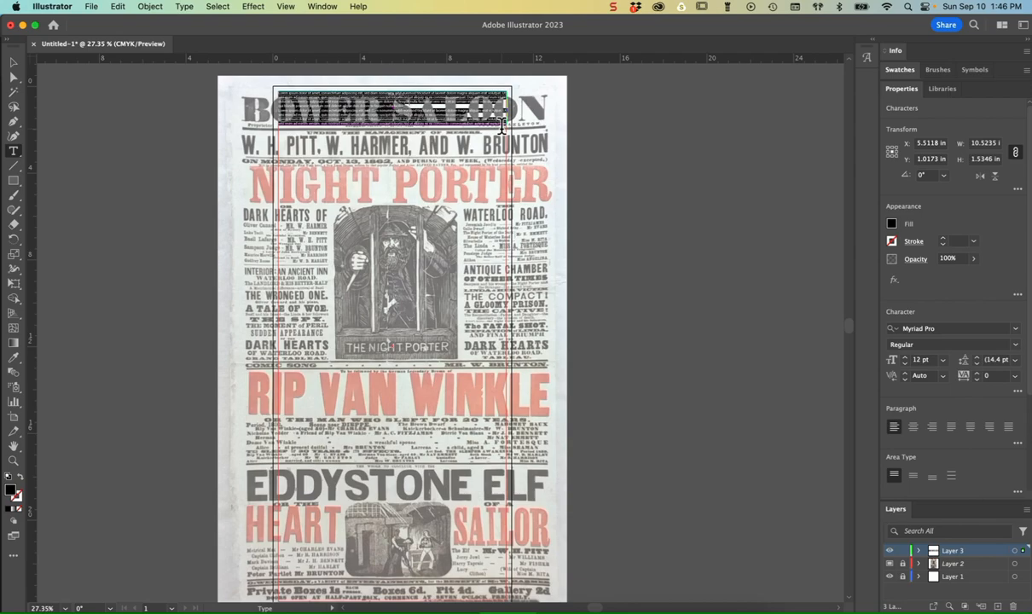
pyautogui.click(943, 359)
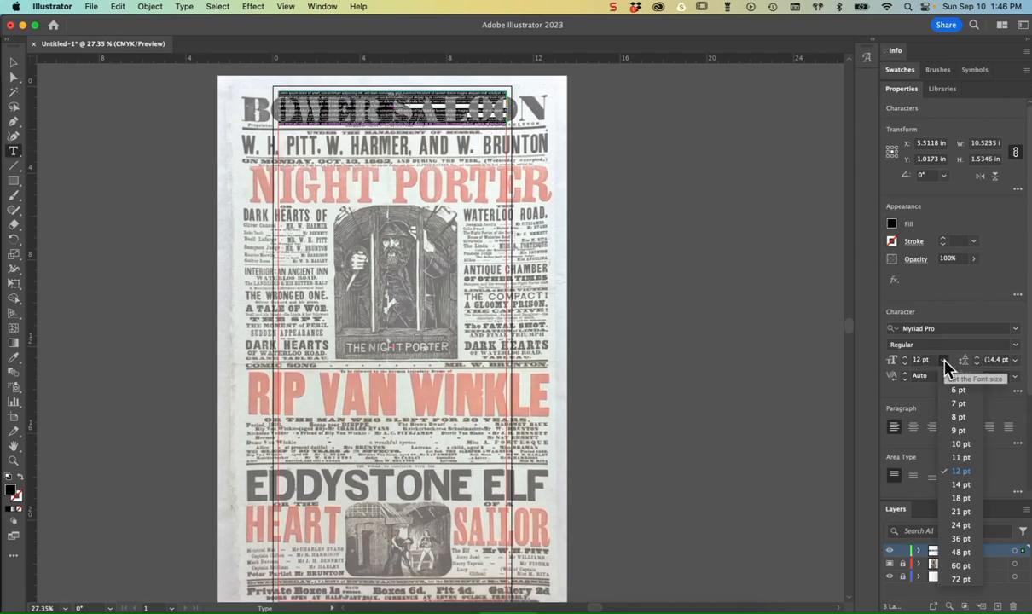
pyautogui.click(959, 579)
pyautogui.write('Where')
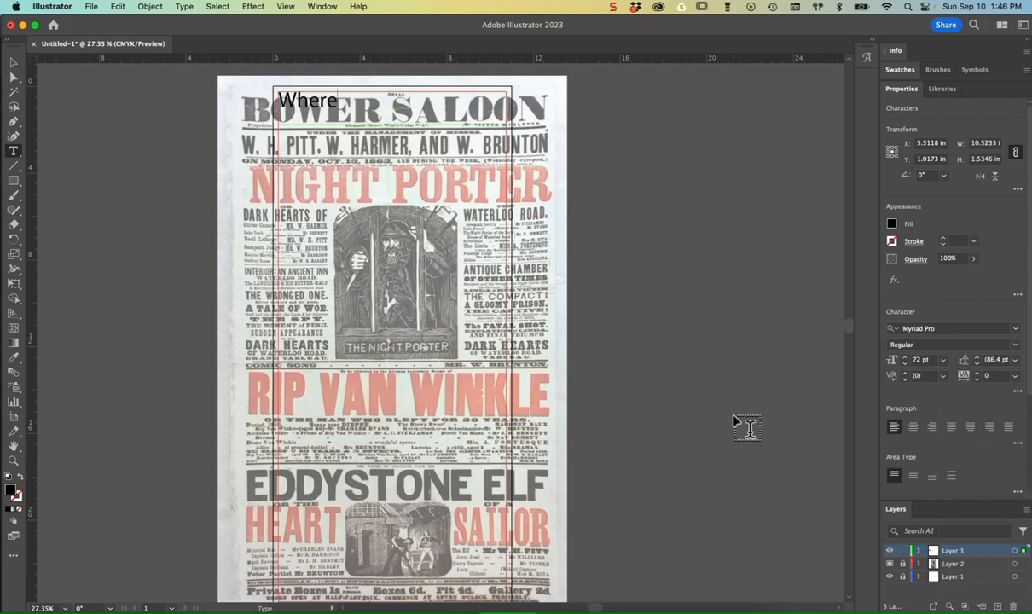
# Increase the font size of the "Where" headline to 150 pt.
pyautogui.moveTo(337, 97); pyautogui.dragTo(250, 92)
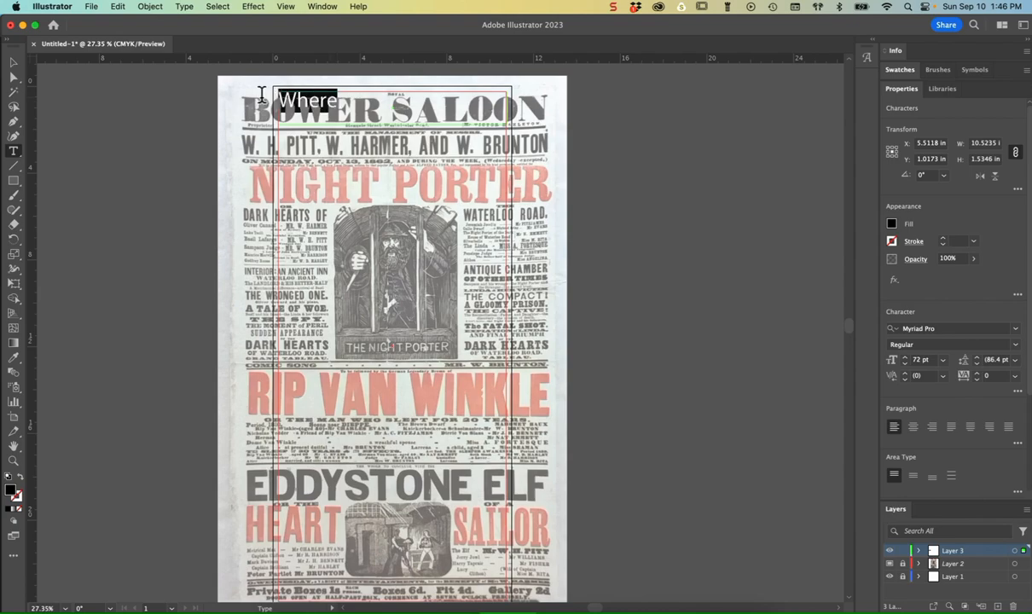
pyautogui.click(905, 357)
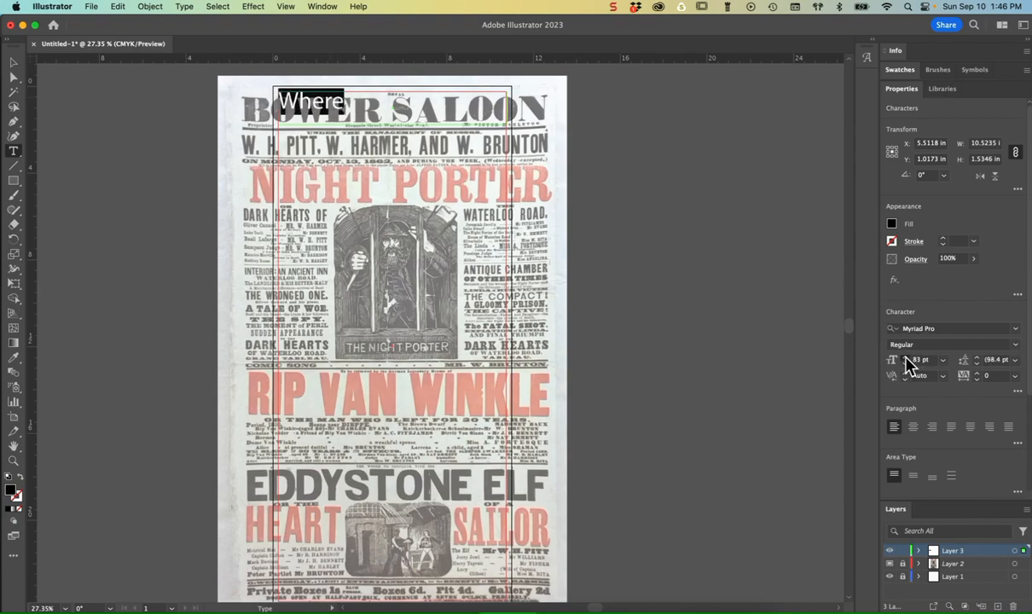
pyautogui.click(905, 358)
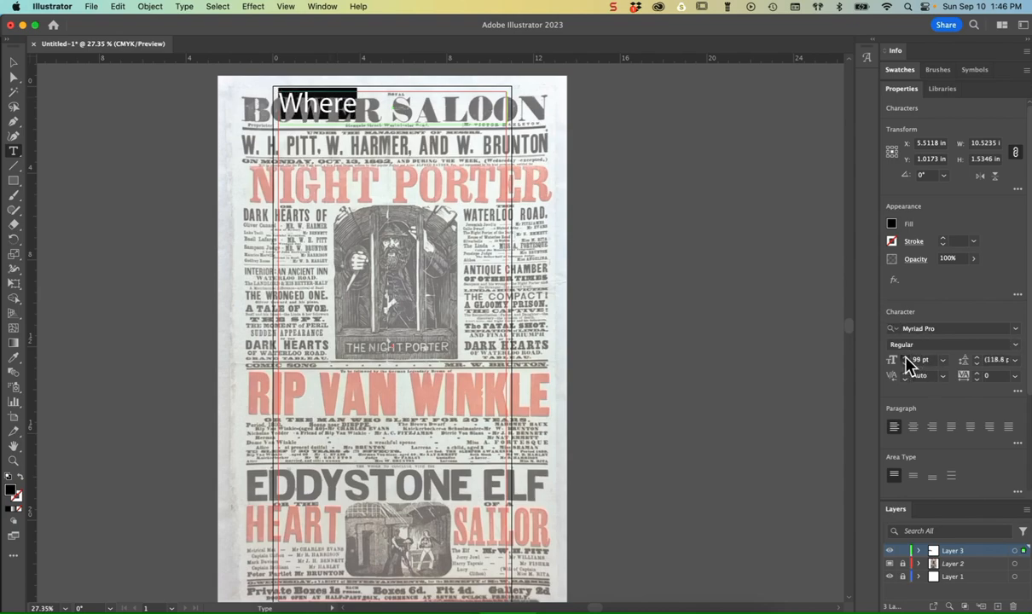
pyautogui.click(906, 358)
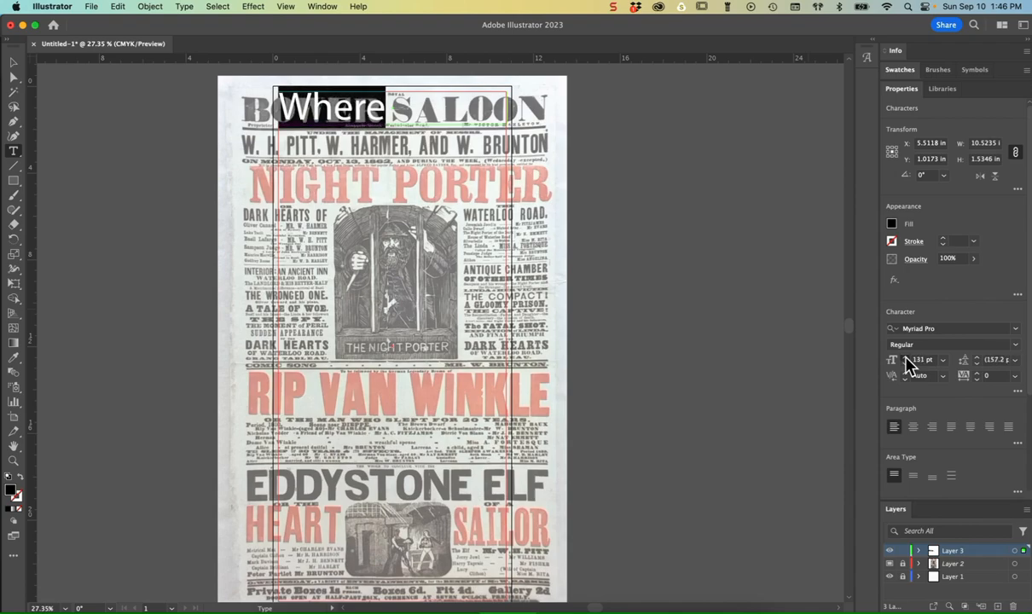
pyautogui.click(905, 358)
pyautogui.click(905, 358)
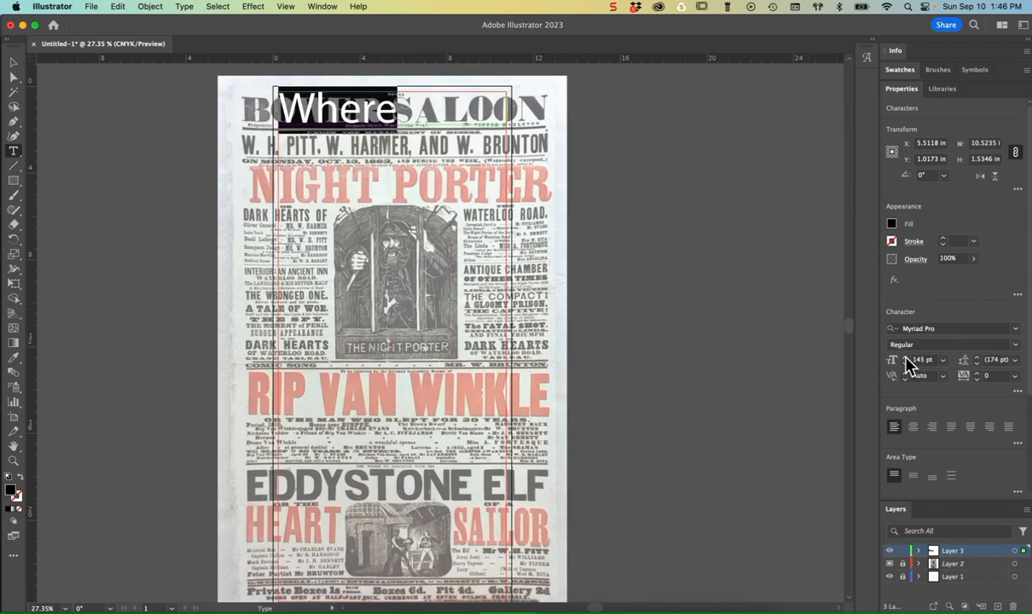
pyautogui.click(906, 359)
pyautogui.click(906, 359)
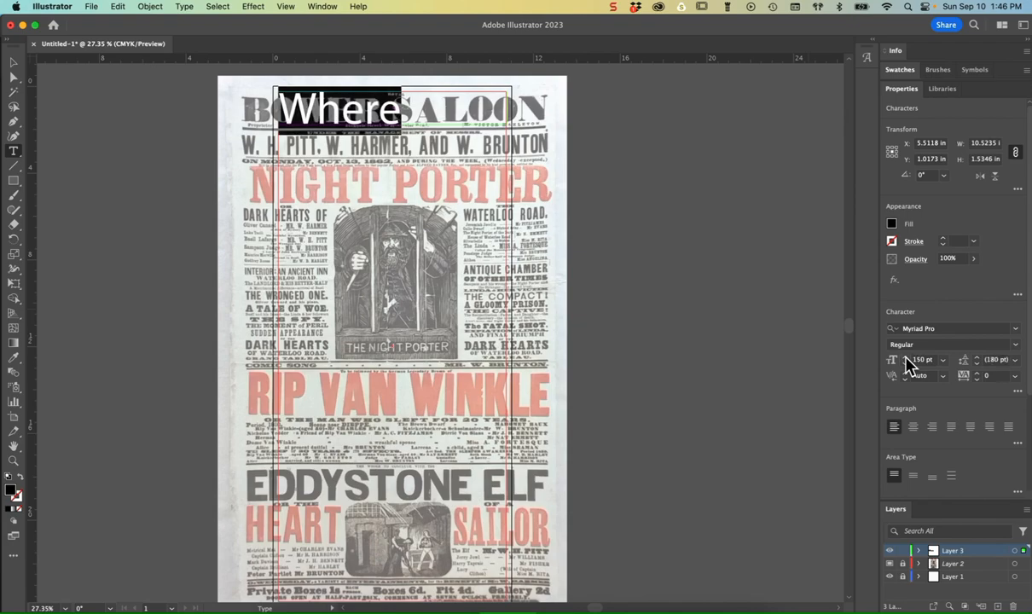
pyautogui.click(14, 62)
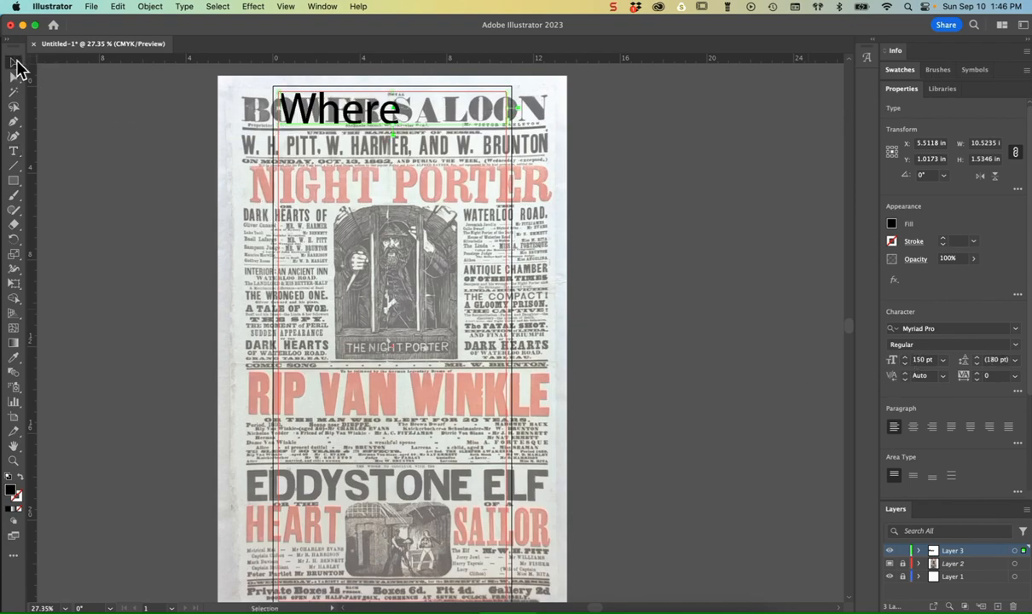
# Add a second text frame about 10.5 by 1.2 in below the headline, between the margins, reading "XX" at 72 pt.
pyautogui.press('super+equal')
pyautogui.press('super+equal')
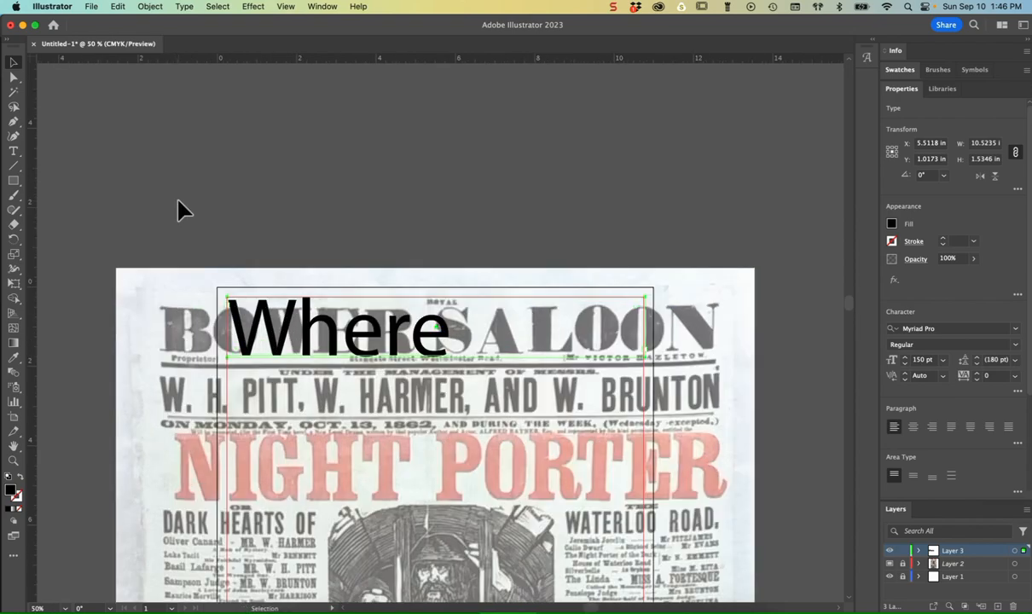
pyautogui.scroll(-5, 273, 304)
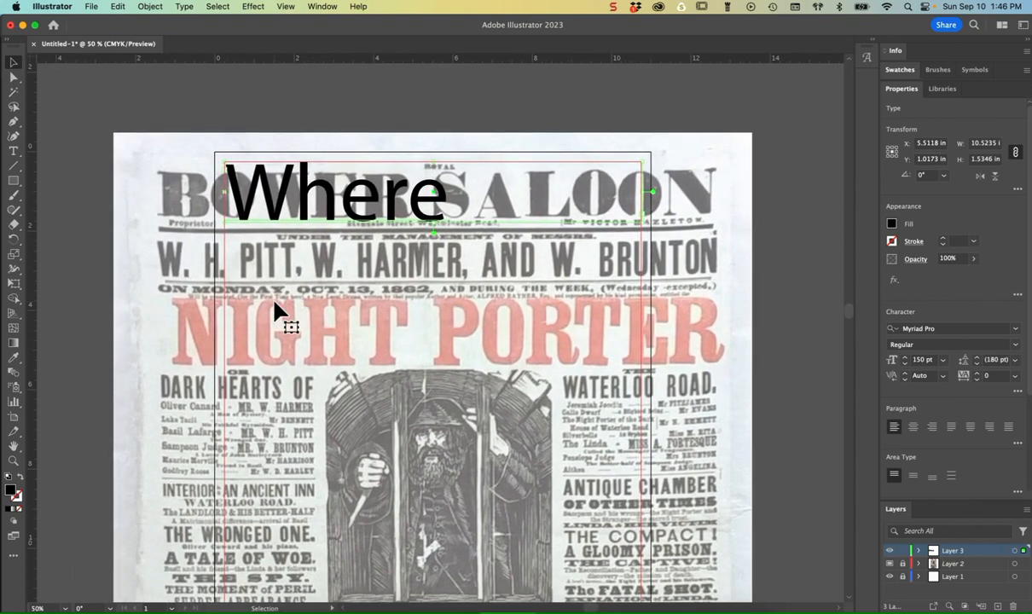
pyautogui.scroll(-1, 275, 303)
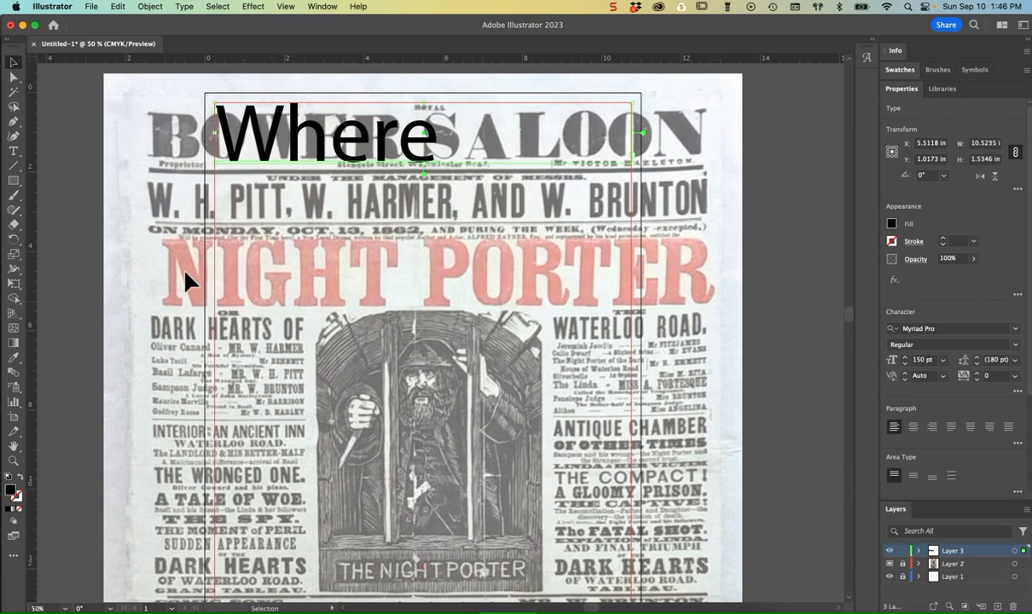
pyautogui.click(23, 149)
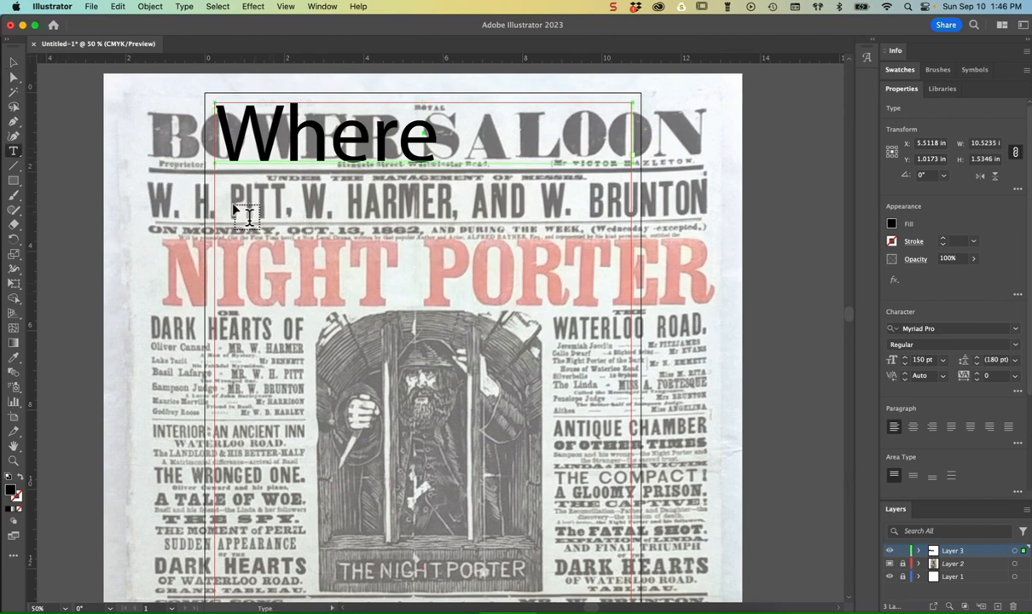
pyautogui.scroll(-2, 242, 271)
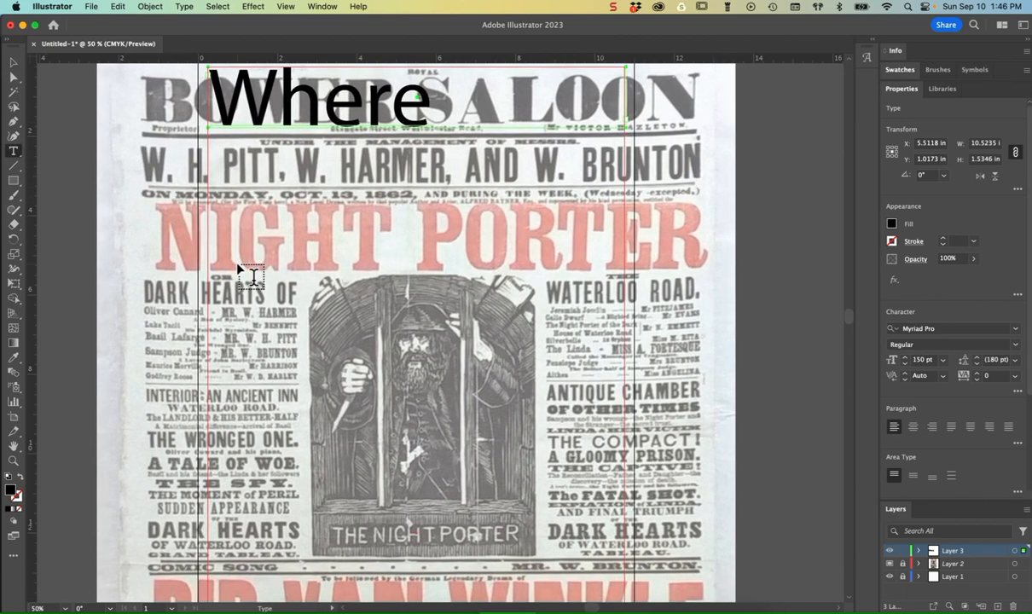
pyautogui.scroll(1, 241, 269)
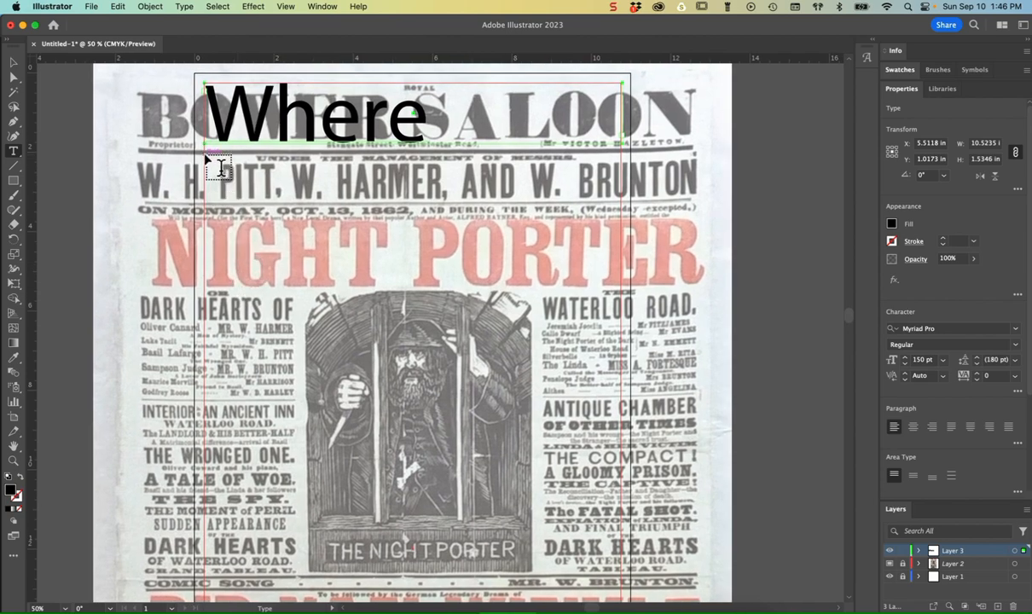
pyautogui.moveTo(220, 167); pyautogui.dragTo(636, 215)
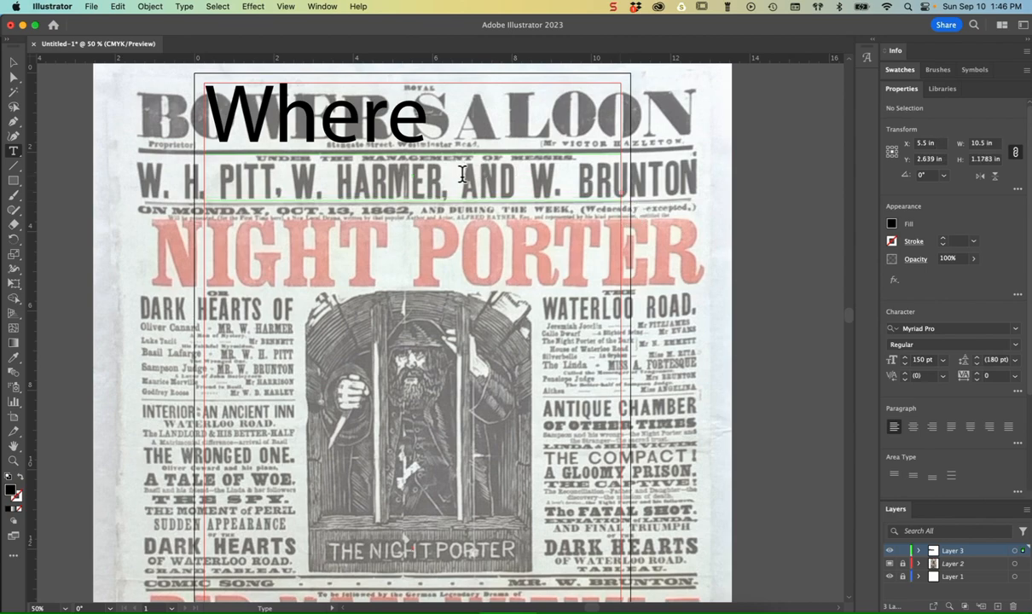
pyautogui.click(942, 358)
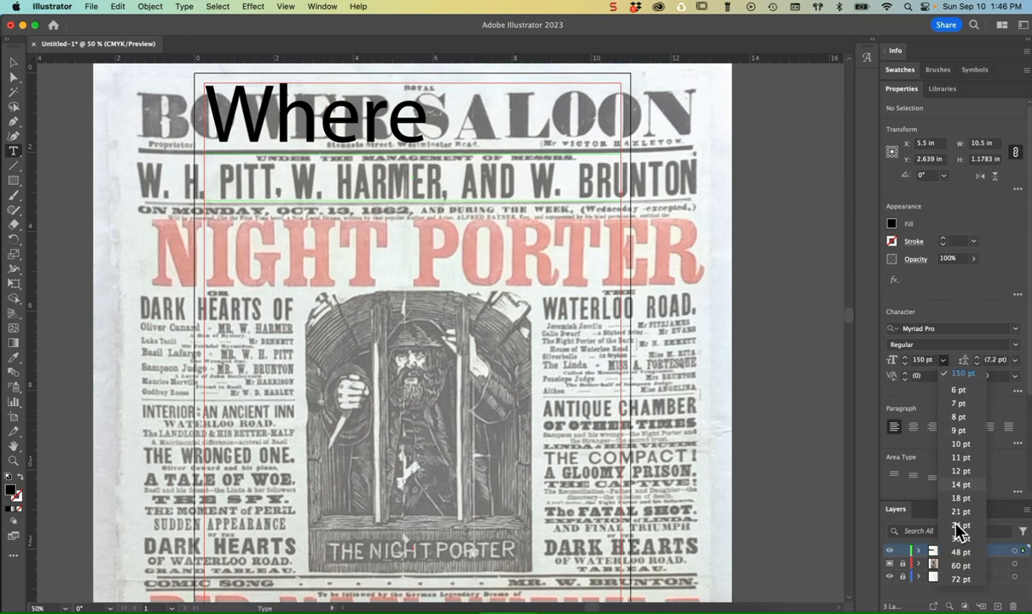
pyautogui.click(960, 581)
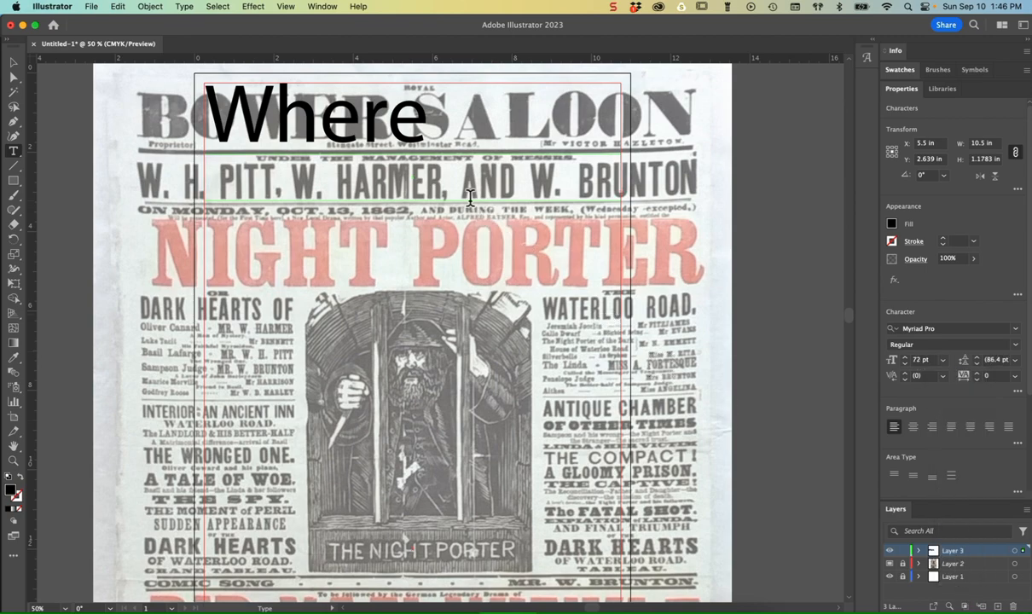
pyautogui.write('C')
pyautogui.press('BackSpace')
pyautogui.write('XX')
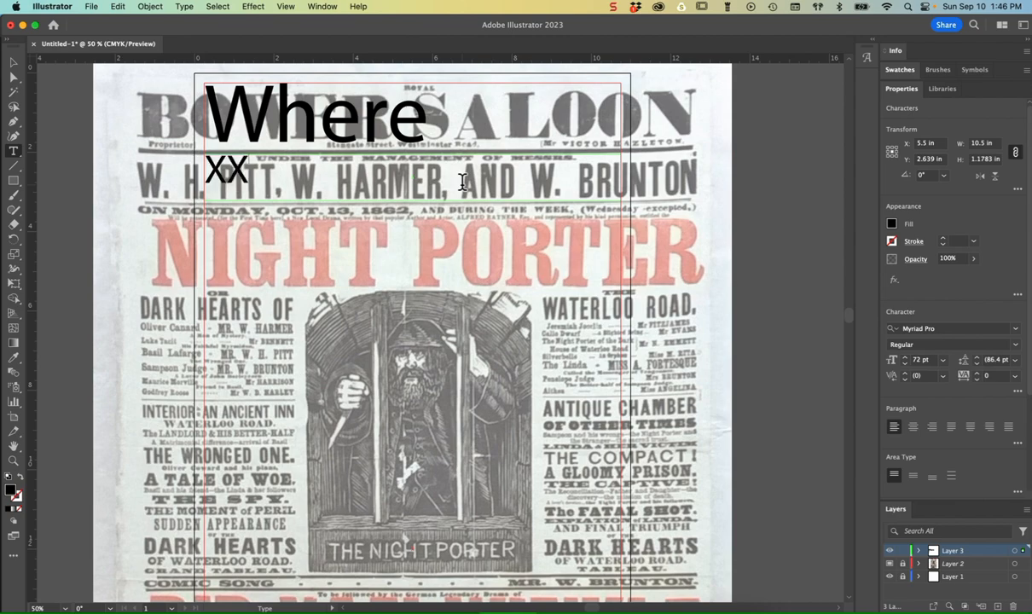
# Centre-align the text in both the "Where" and "XX" frames.
pyautogui.moveTo(226, 162); pyautogui.dragTo(295, 167)
pyautogui.doubleClick(287, 168)
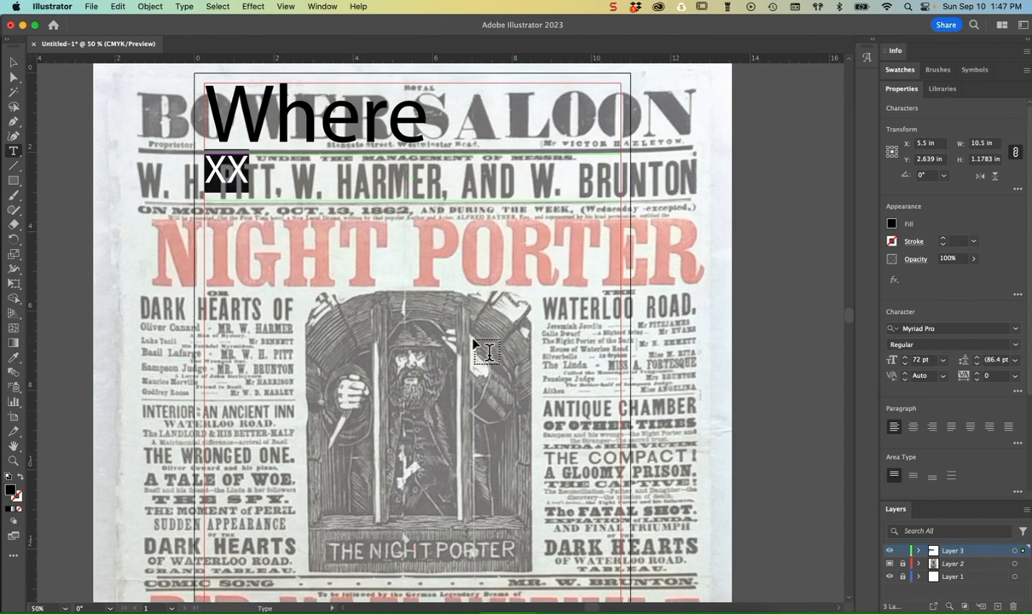
pyautogui.click(13, 62)
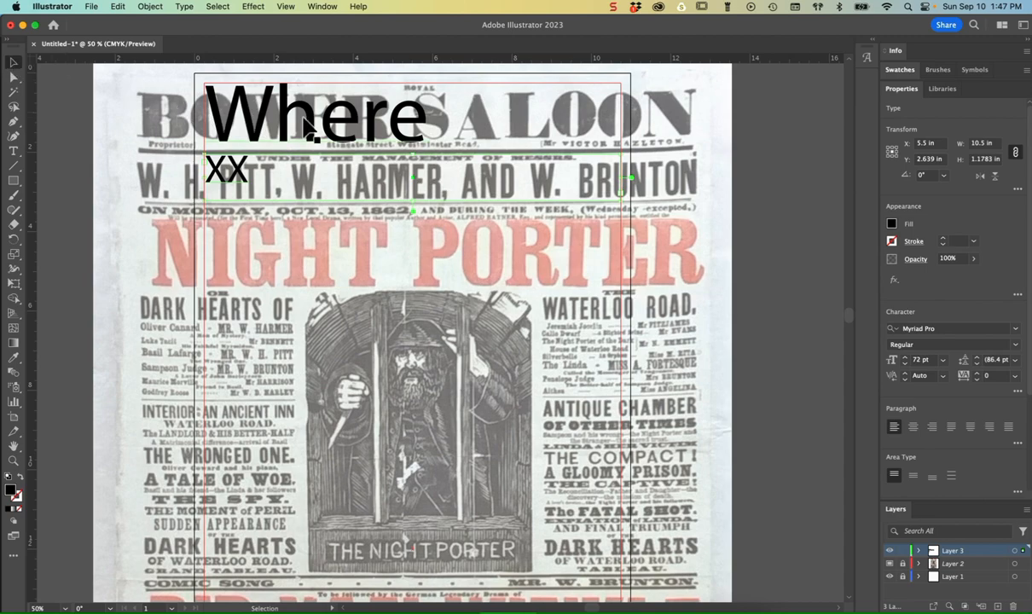
pyautogui.keyDown('shift'); pyautogui.click(300, 166); pyautogui.keyUp('shift')
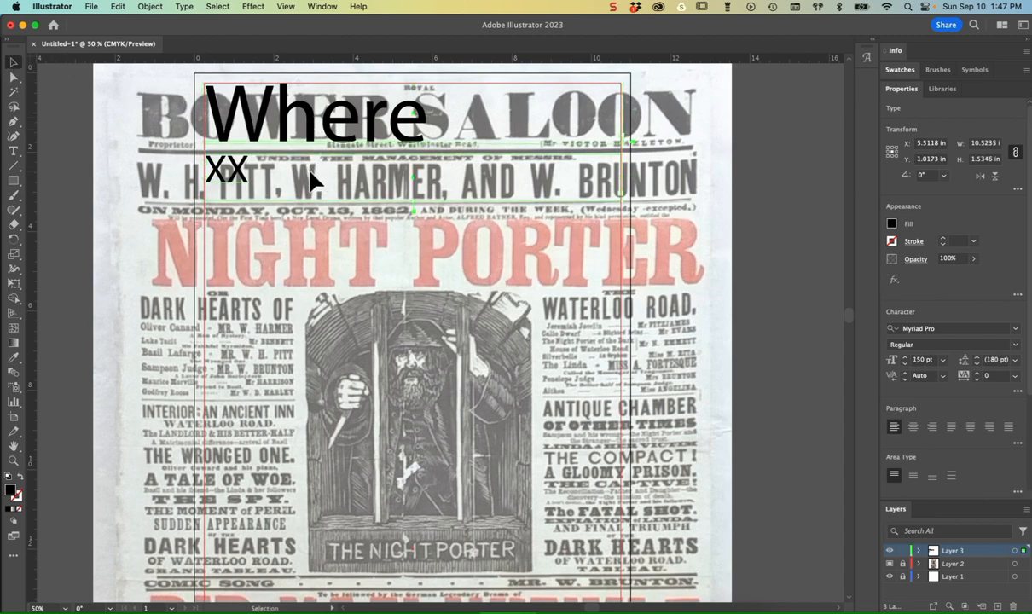
pyautogui.click(914, 428)
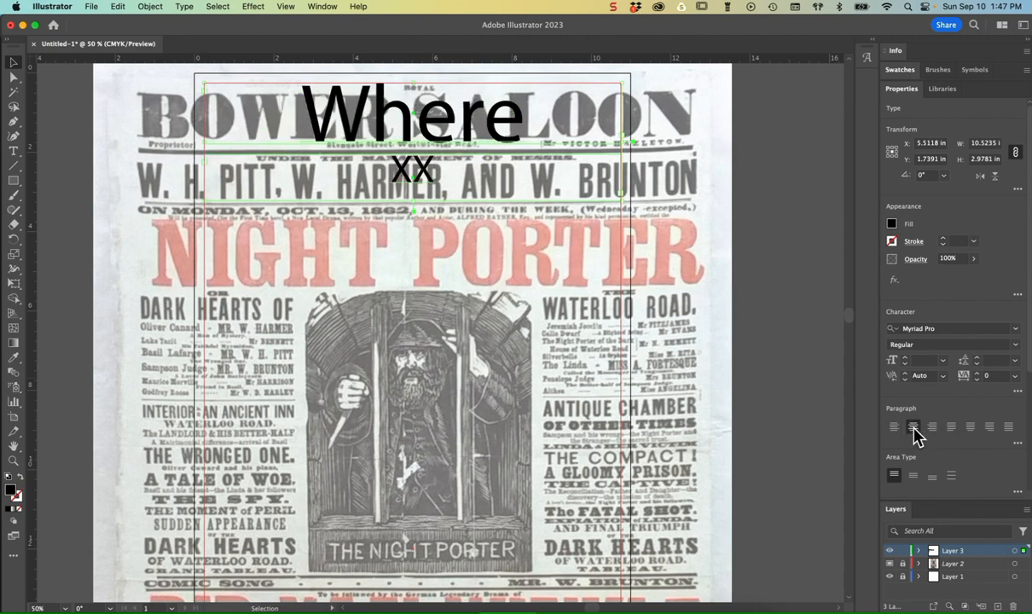
# Increase the font size of the "XX" text in the second frame to 85 pt.
pyautogui.click(14, 151)
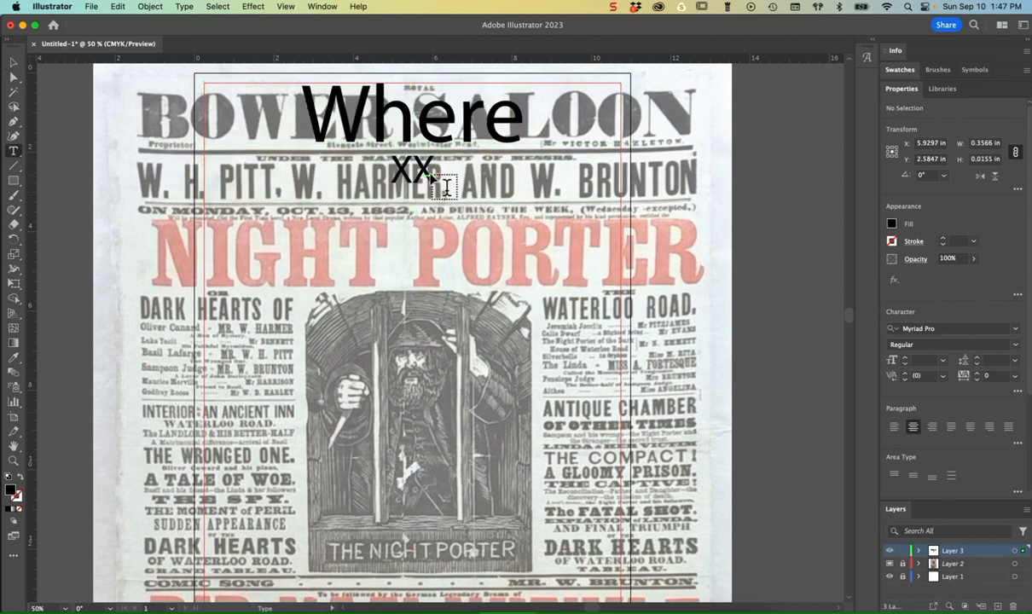
pyautogui.click(13, 63)
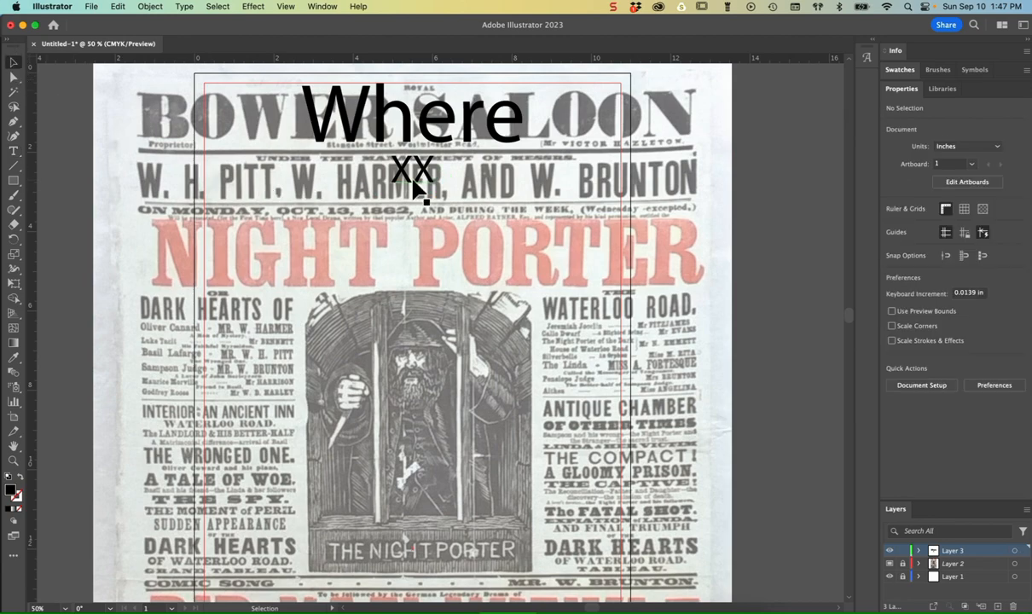
pyautogui.click(417, 184)
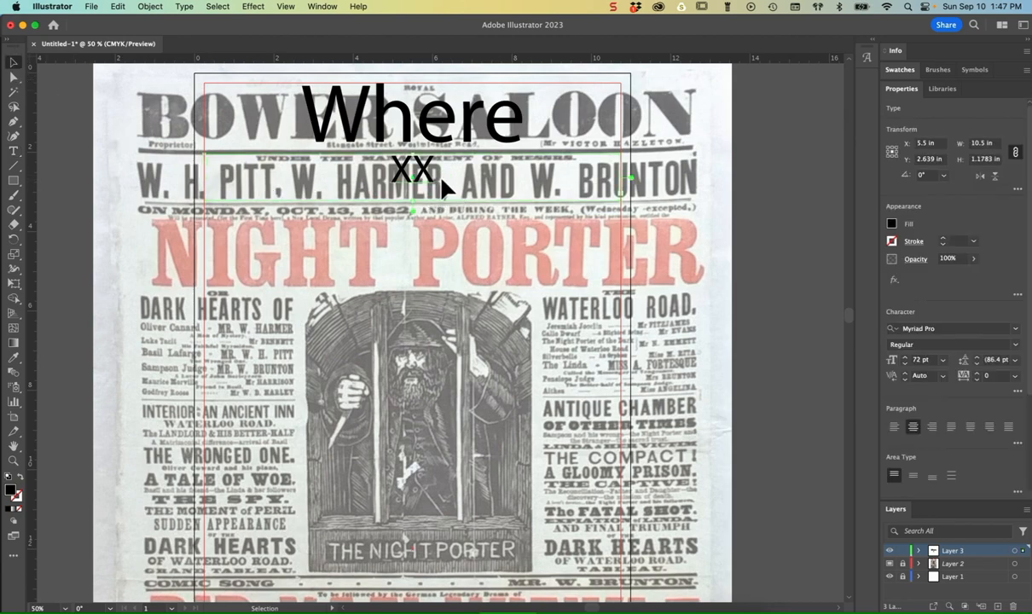
pyautogui.press('t')
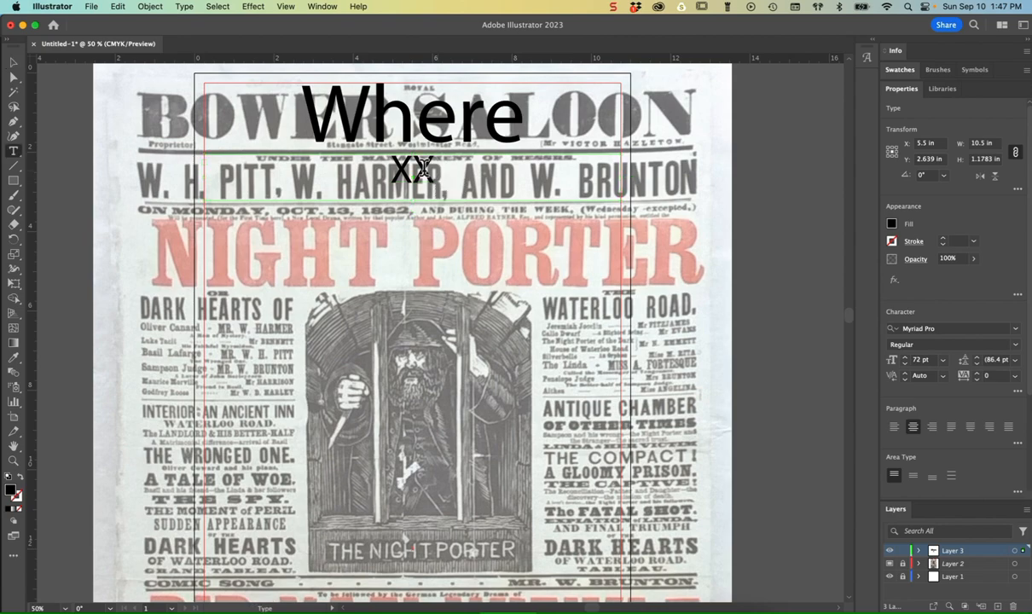
pyautogui.doubleClick(422, 168)
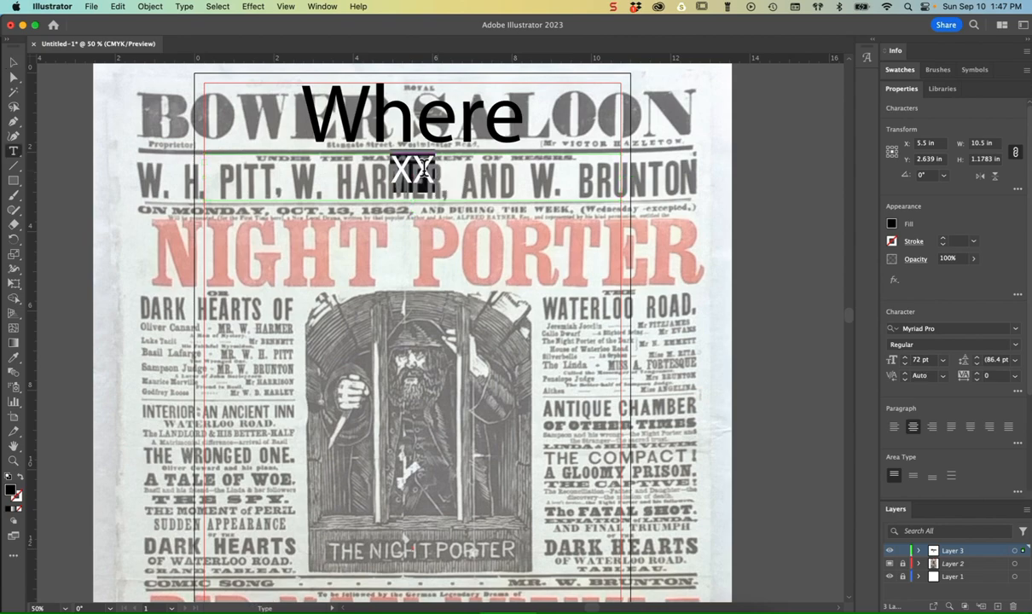
pyautogui.click(943, 360)
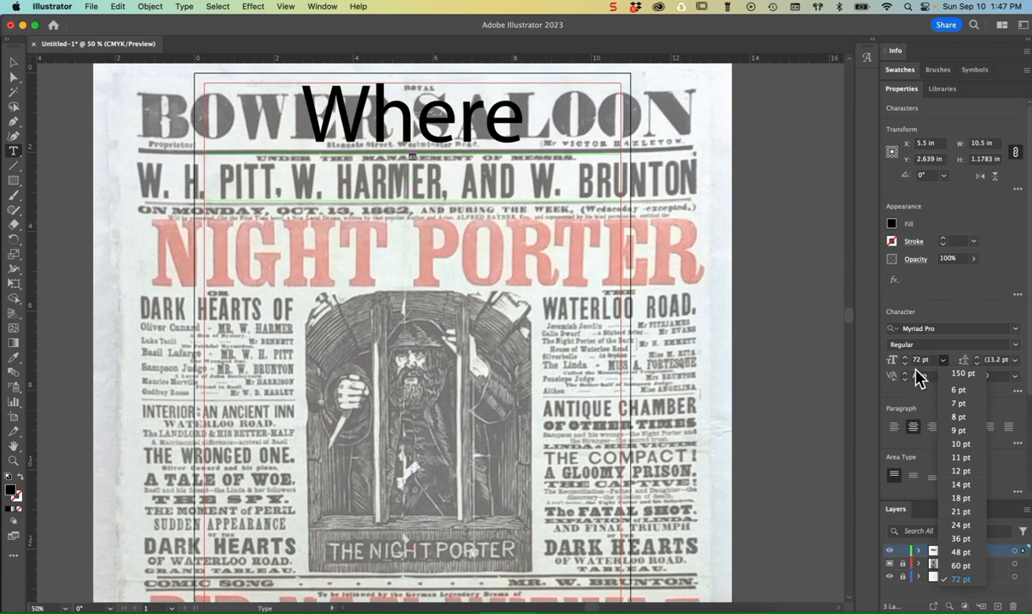
pyautogui.press('Escape')
pyautogui.click(906, 356)
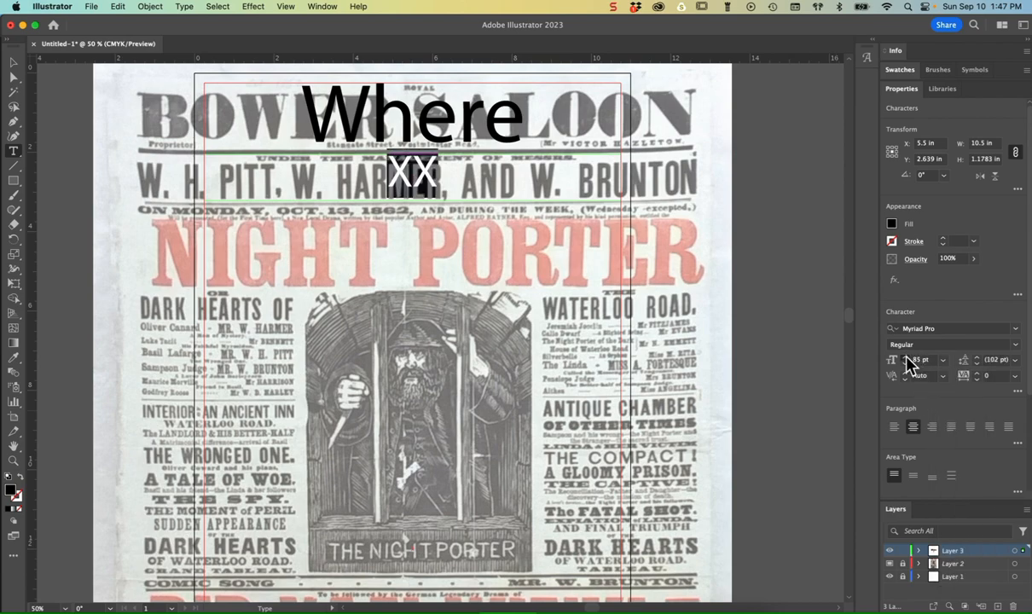
# Increase the font size of the "XX" text to 118 pt and finish editing it.
pyautogui.click(907, 358)
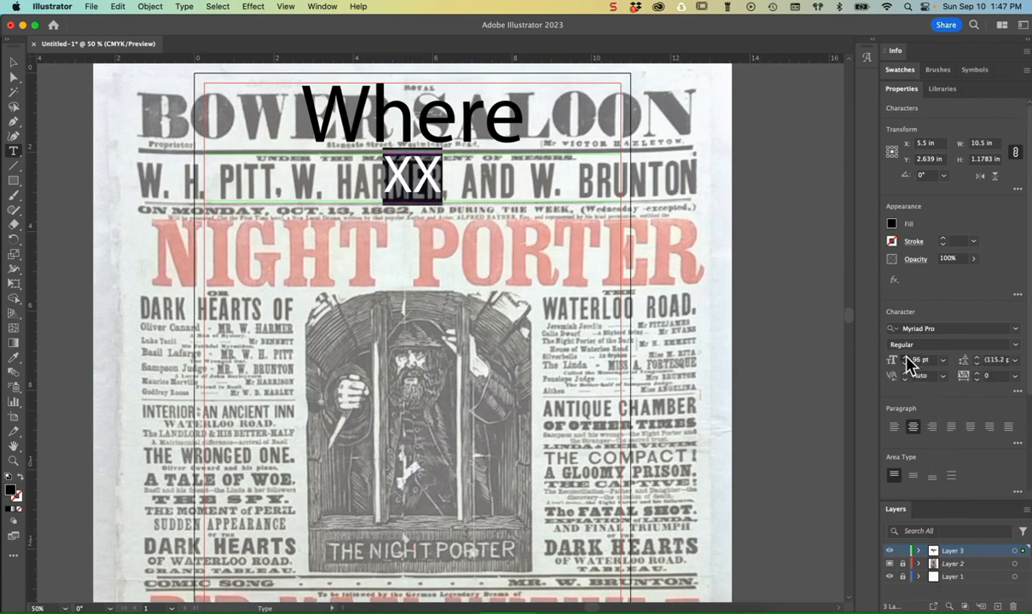
pyautogui.click(908, 360)
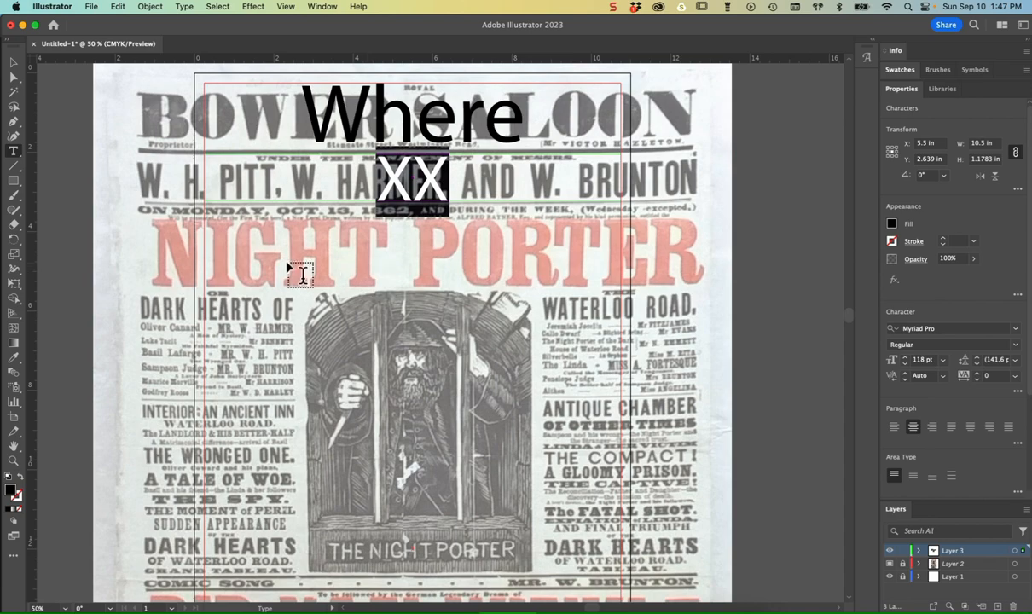
pyautogui.click(12, 63)
# Add a third text frame about 10.5 by 1.7 in over the "NIGHT PORTER" line, reading "WHO".
pyautogui.click(13, 151)
pyautogui.moveTo(206, 224); pyautogui.dragTo(621, 292)
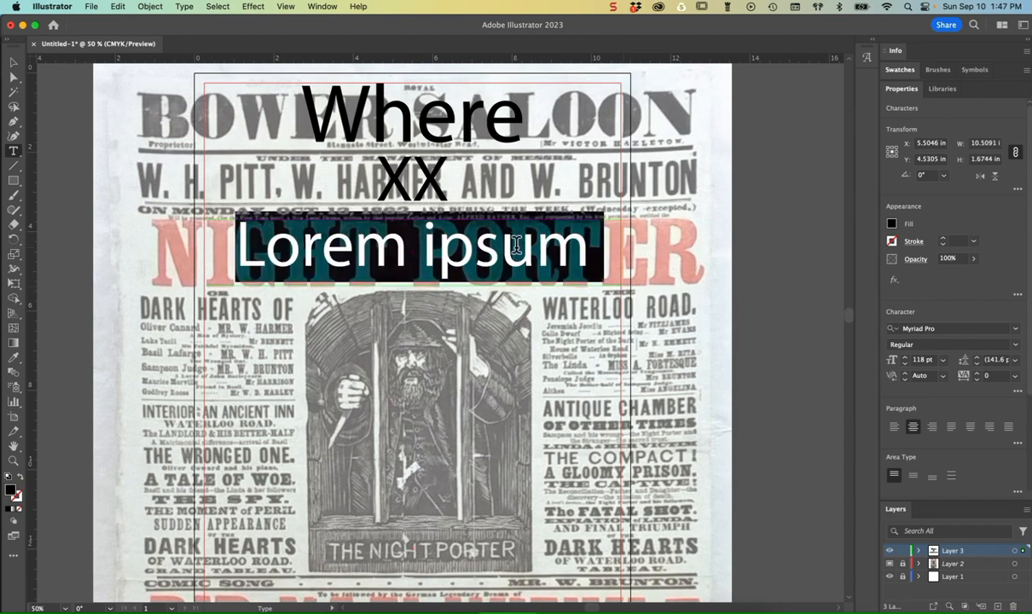
pyautogui.write('WHO')
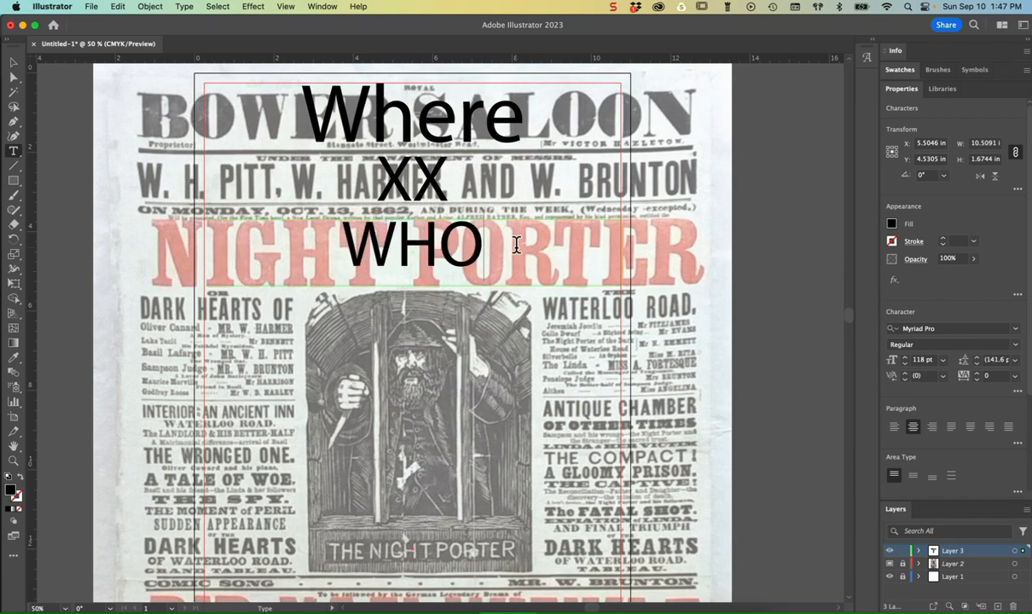
# Make the "WHO" text bold and give it an orange-red fill.
pyautogui.moveTo(485, 253); pyautogui.dragTo(341, 239)
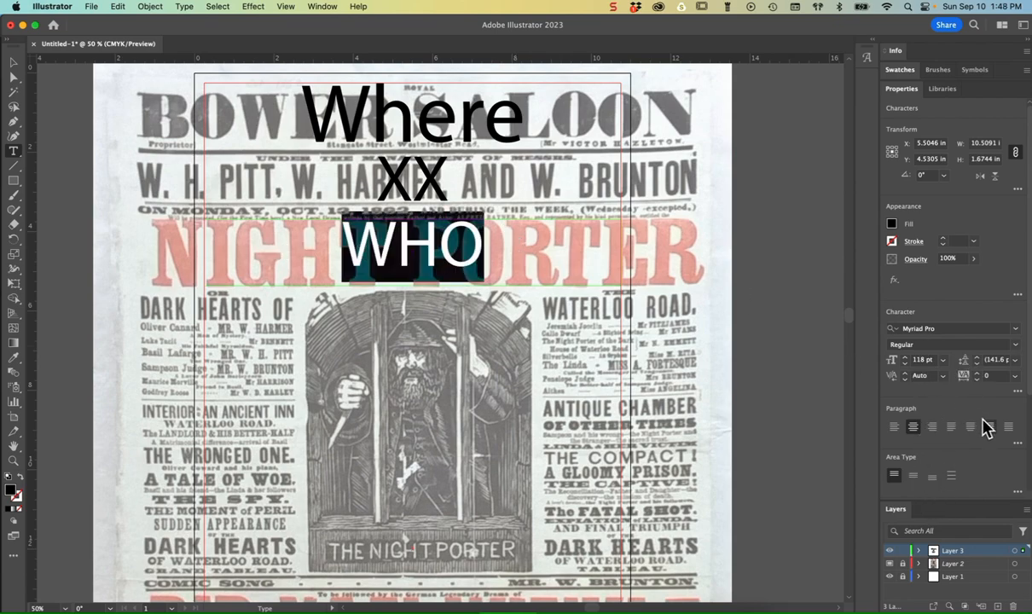
pyautogui.click(1014, 344)
pyautogui.click(976, 297)
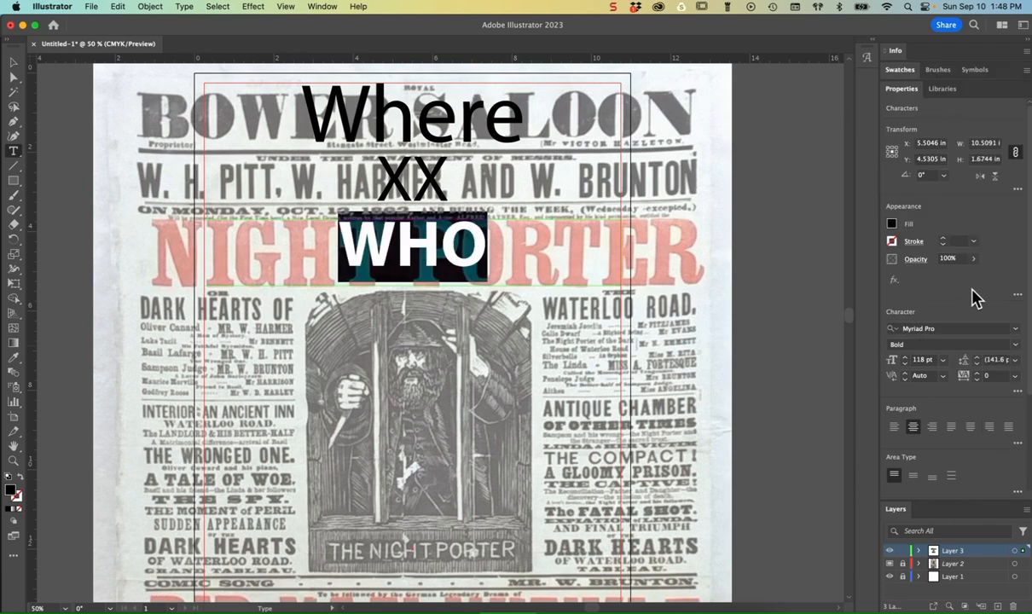
pyautogui.click(892, 224)
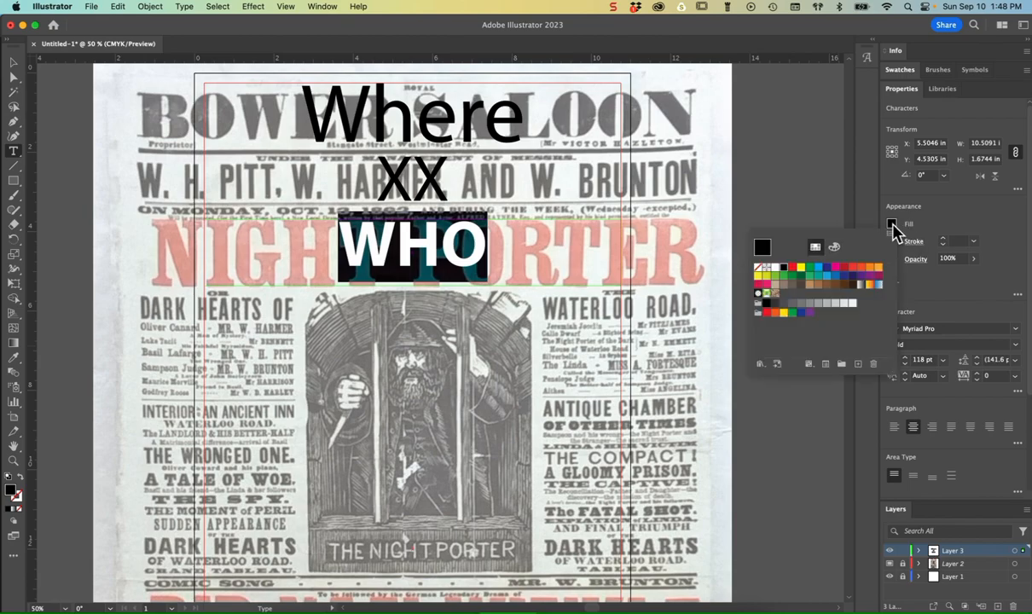
pyautogui.click(871, 270)
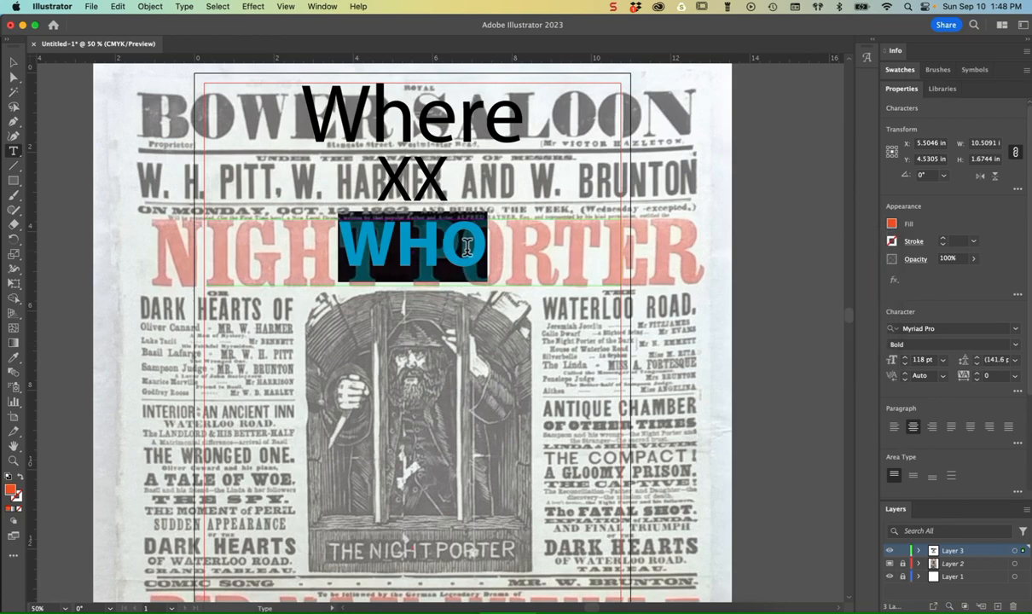
# Increase the font size of the "WHO" text to 165 pt and finish editing it.
pyautogui.click(906, 357)
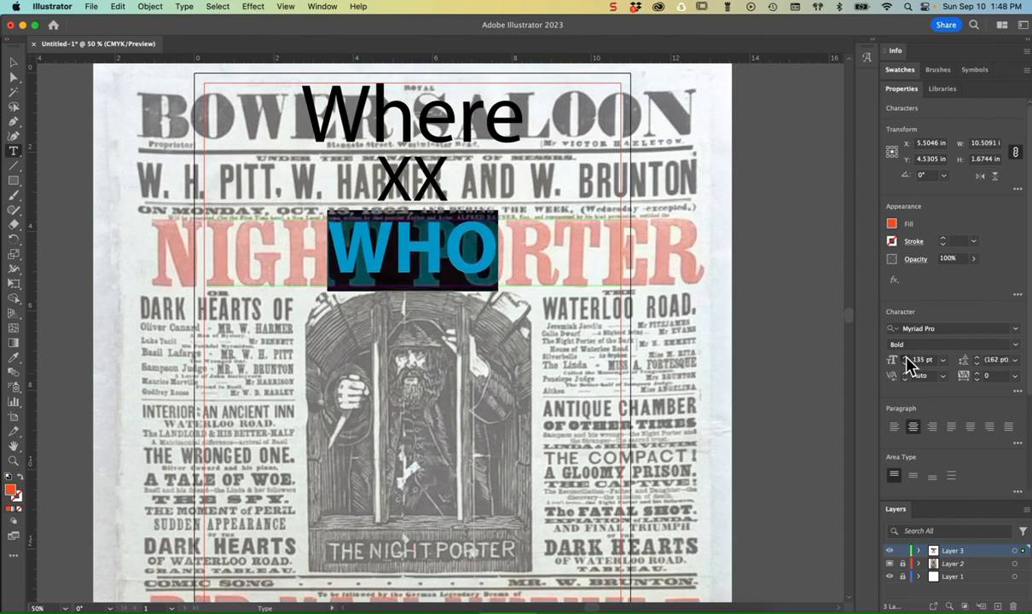
pyautogui.click(907, 359)
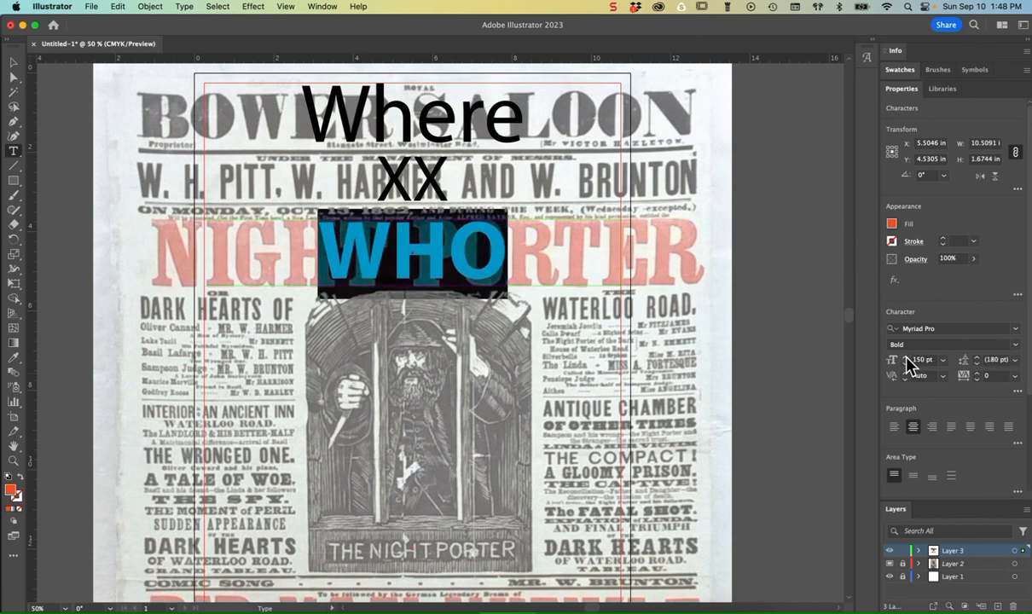
pyautogui.click(907, 359)
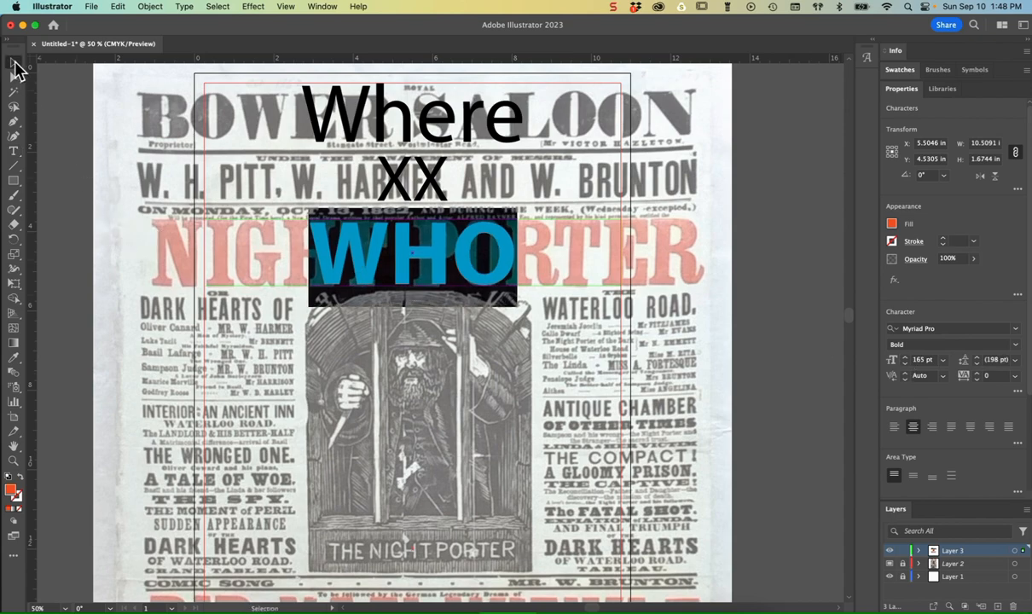
pyautogui.click(13, 63)
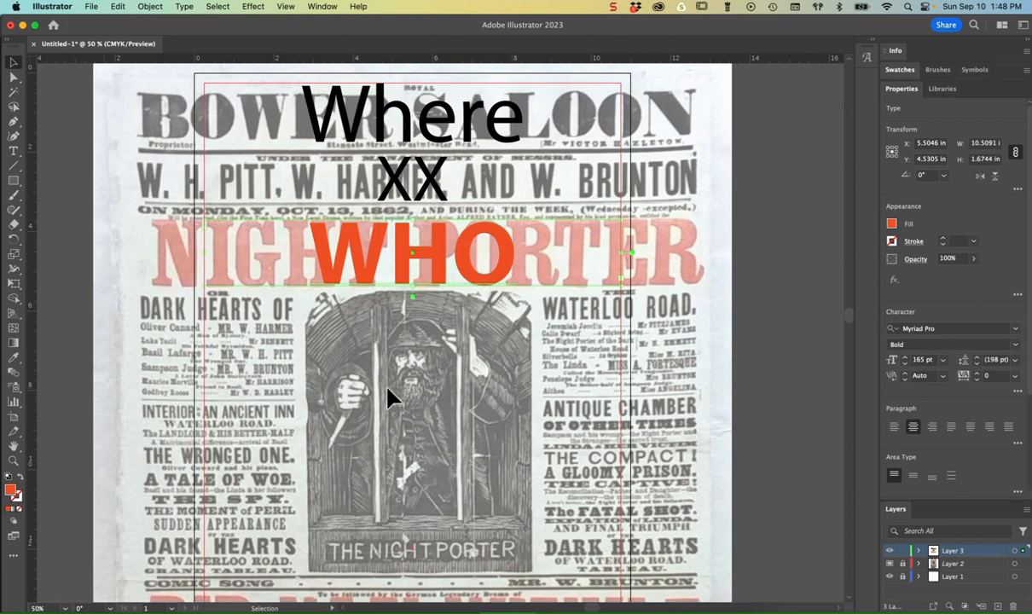
# Examine the rest of the poster template below the "WHO" headline, down to its last lines.
pyautogui.scroll(-3, 388, 426)
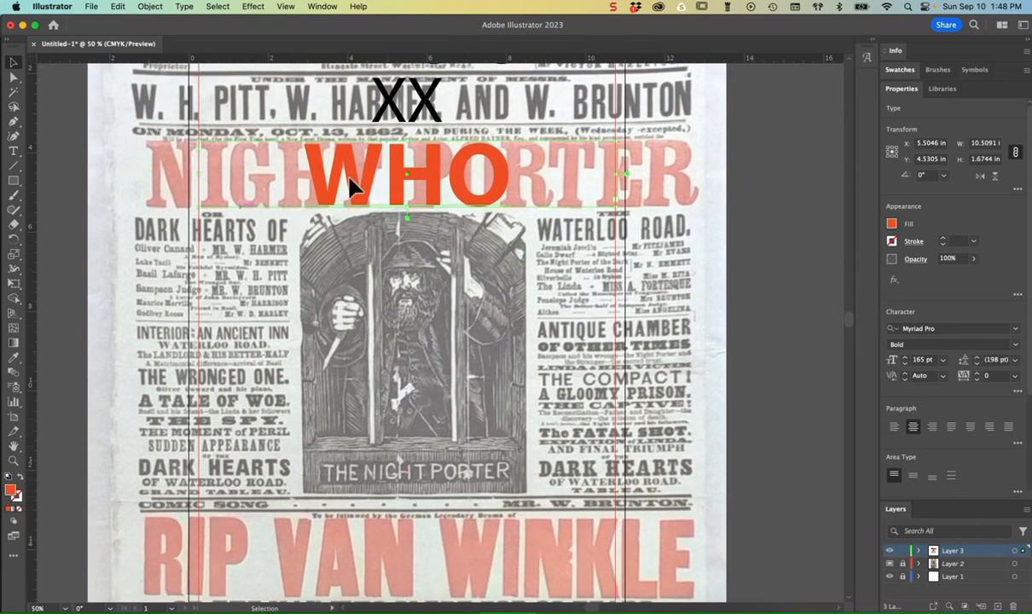
pyautogui.scroll(-6, 430, 448)
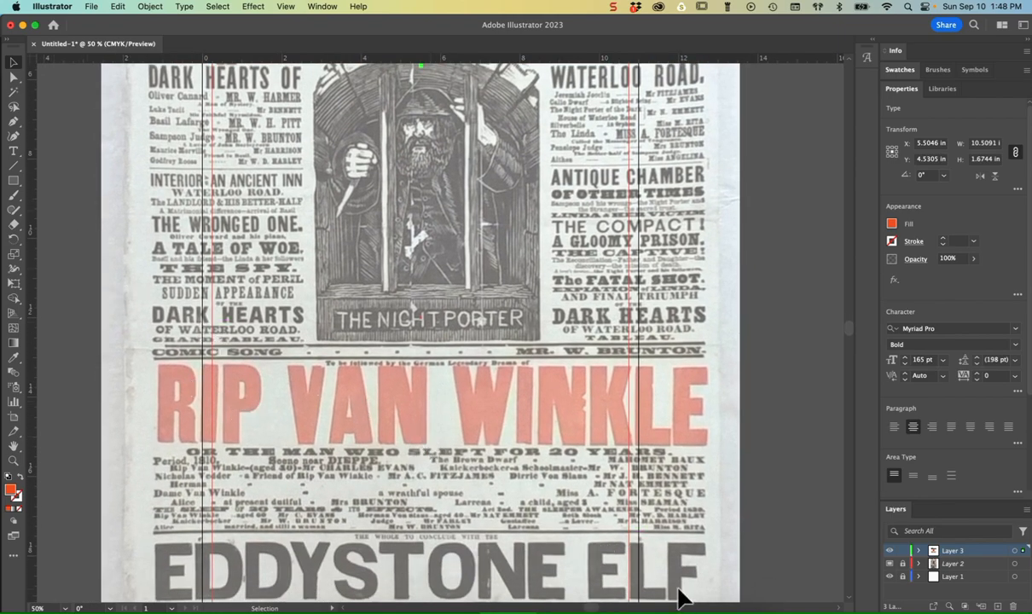
pyautogui.press('super+minus')
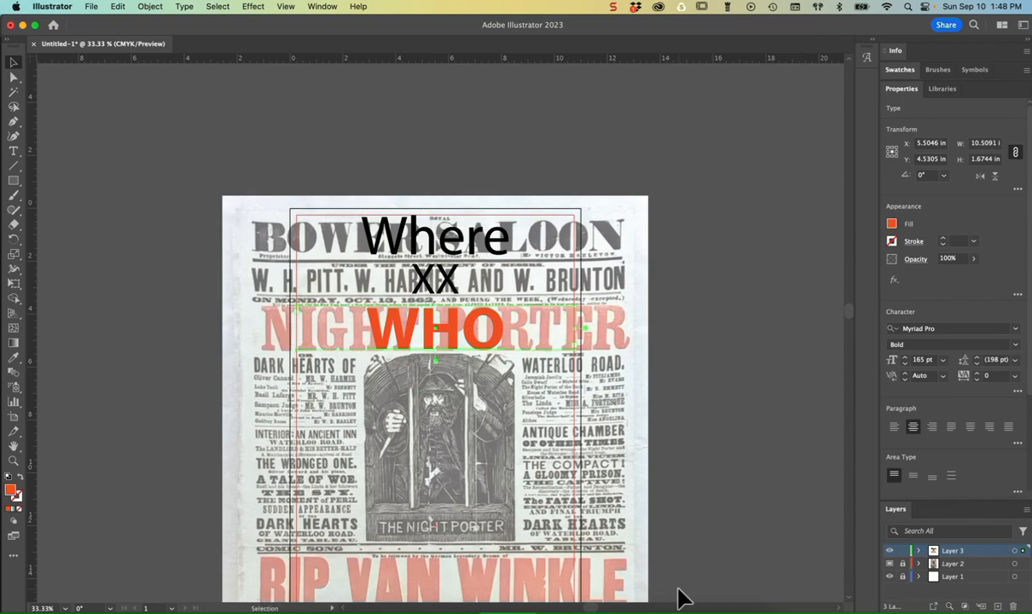
pyautogui.scroll(-7, 680, 599)
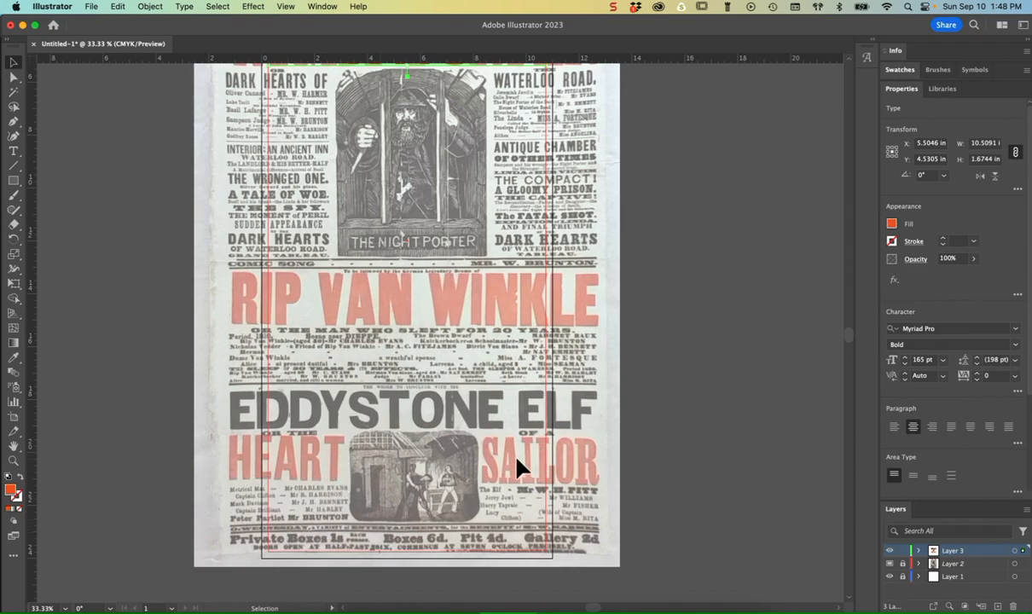
pyautogui.scroll(5, 501, 417)
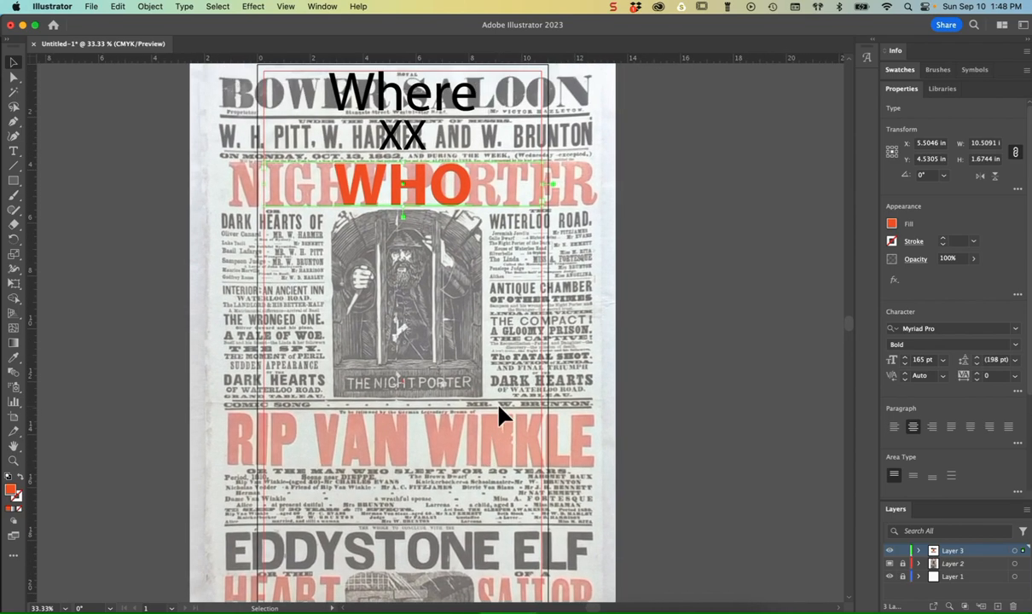
pyautogui.scroll(2, 502, 417)
pyautogui.scroll(-2, 502, 417)
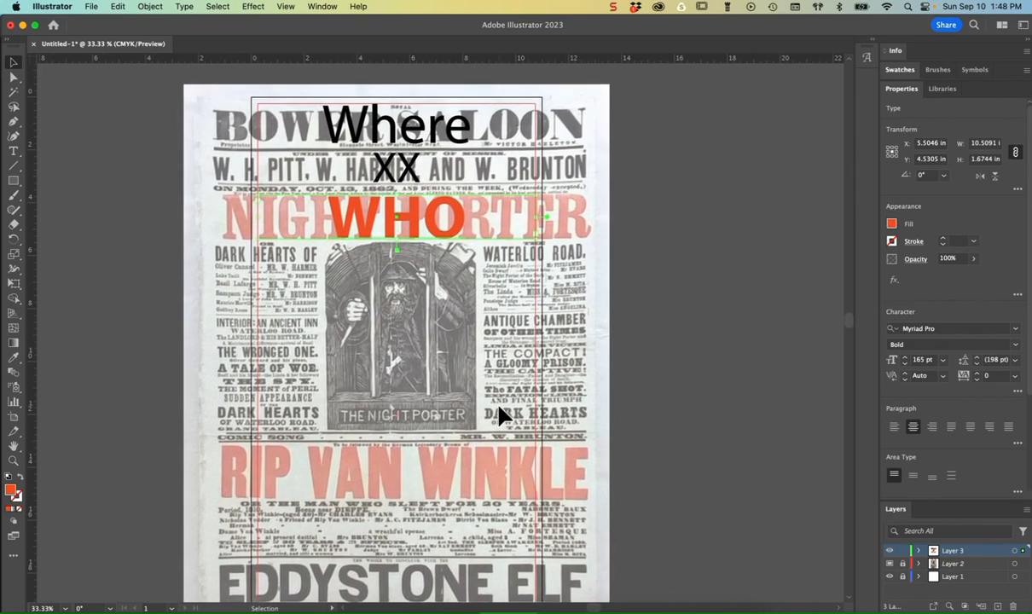
pyautogui.scroll(-1, 503, 416)
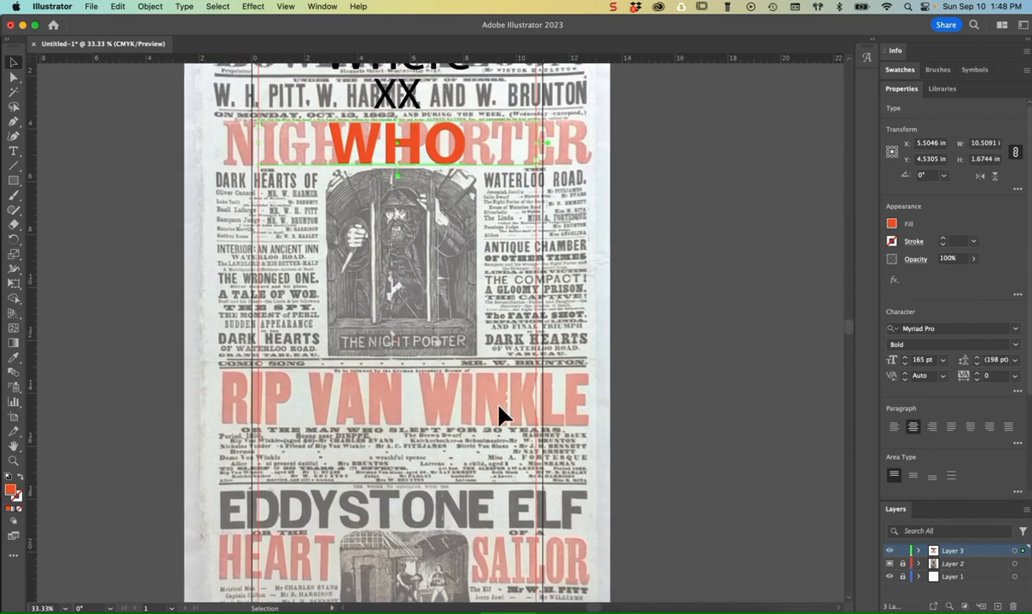
pyautogui.scroll(5, 500, 411)
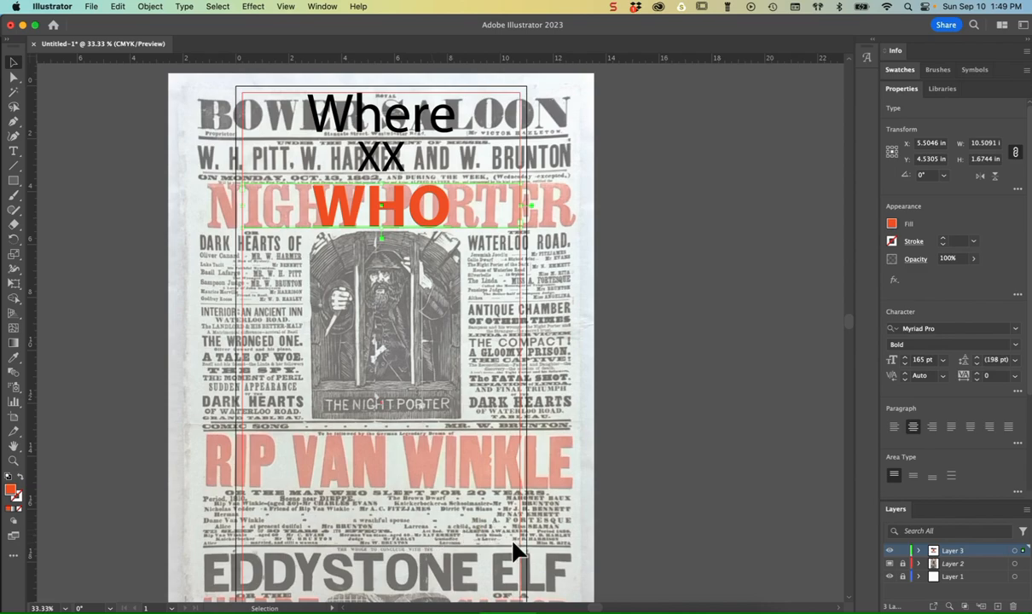
pyautogui.scroll(-3, 516, 550)
pyautogui.scroll(-3, 514, 551)
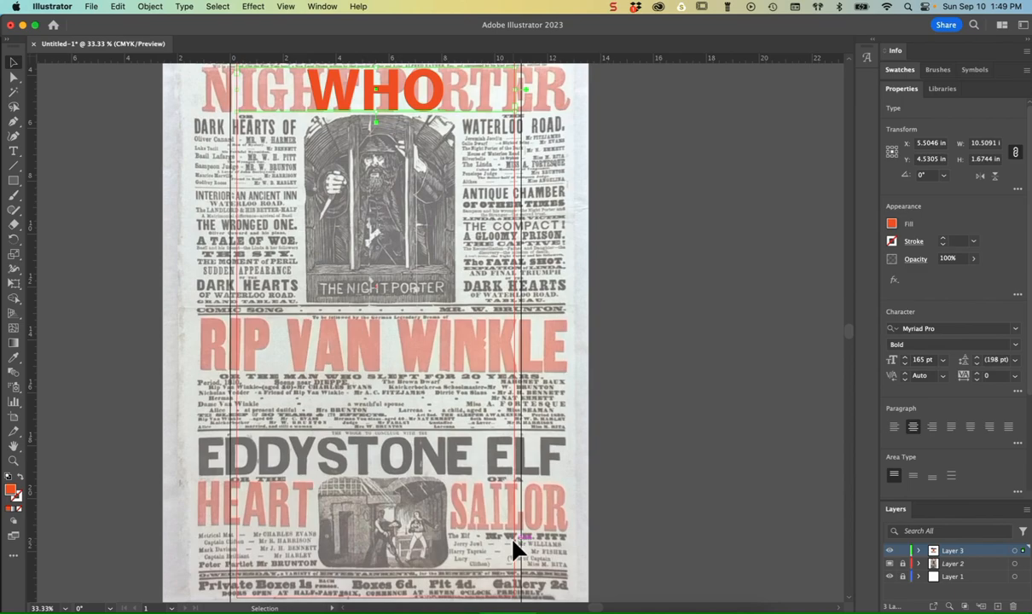
pyautogui.scroll(3, 516, 550)
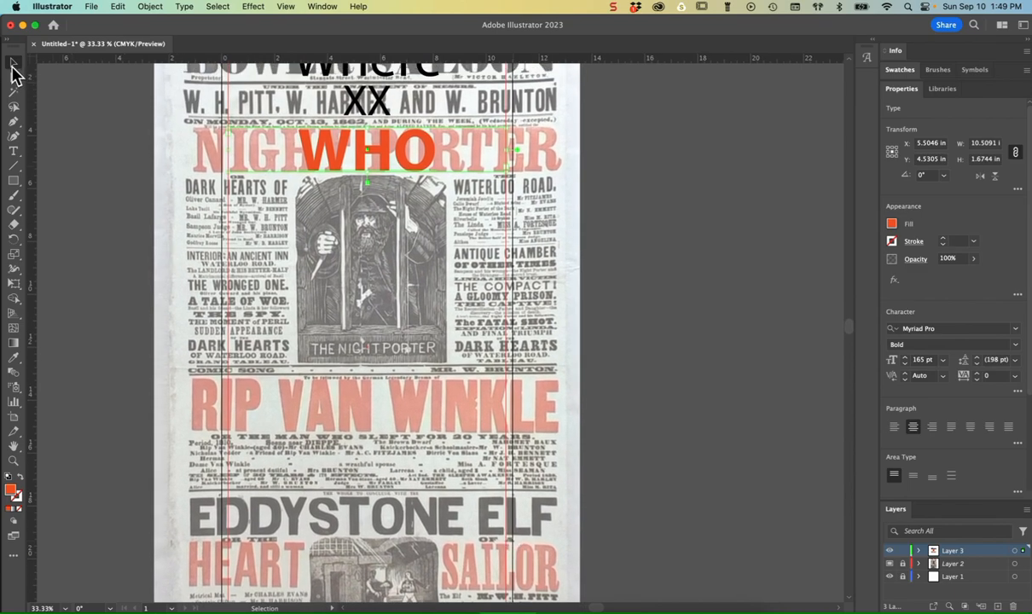
# Try extending the "WHO" text frame downward over the central illustration, and undo the change.
pyautogui.click(14, 63)
pyautogui.moveTo(366, 182); pyautogui.dragTo(368, 236)
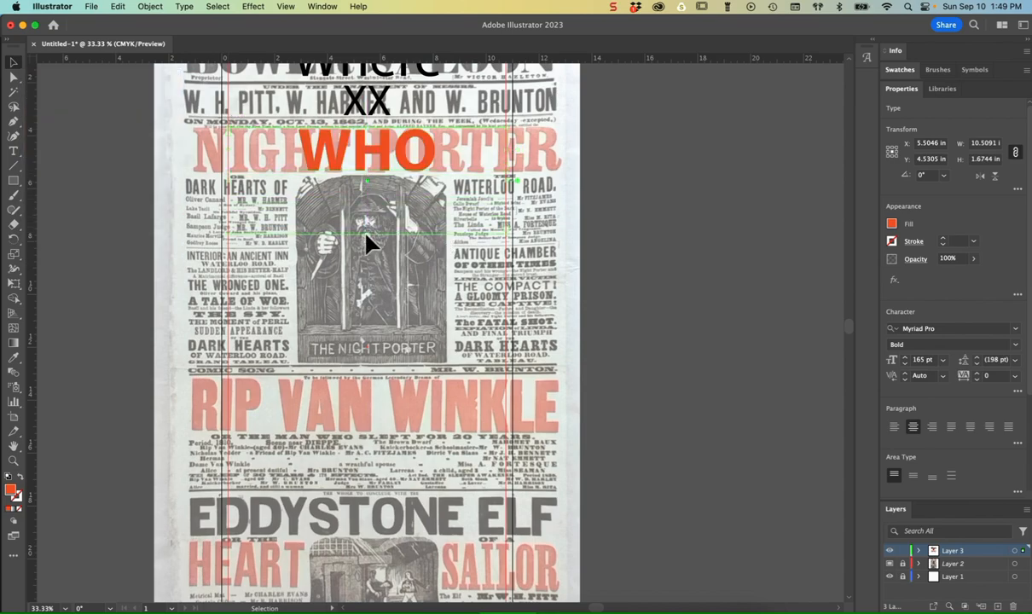
pyautogui.press('super+z')
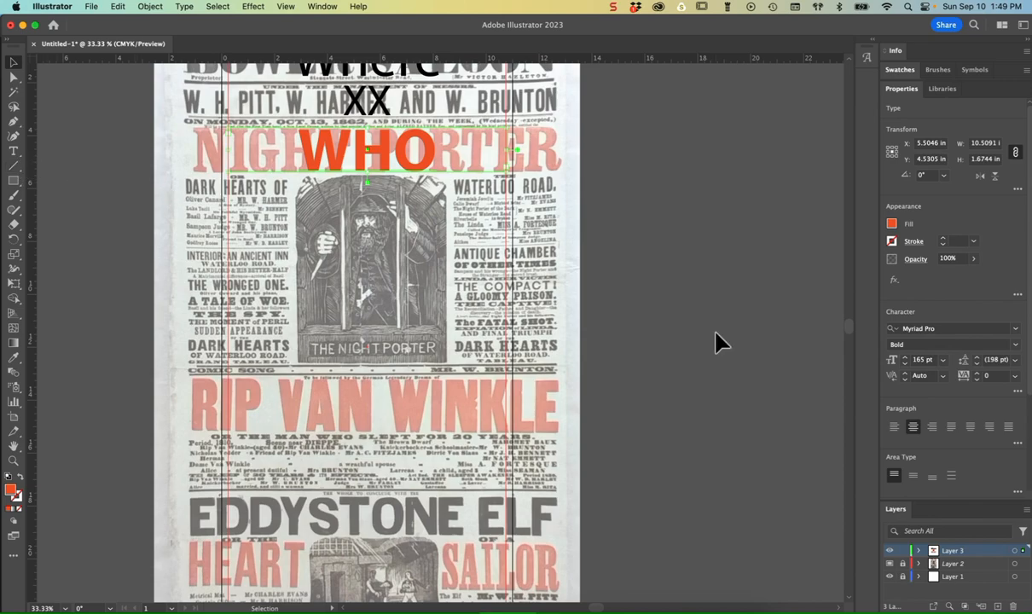
# Try tracking values of 200 and 100 on the "WHO" headline.
pyautogui.click(1015, 376)
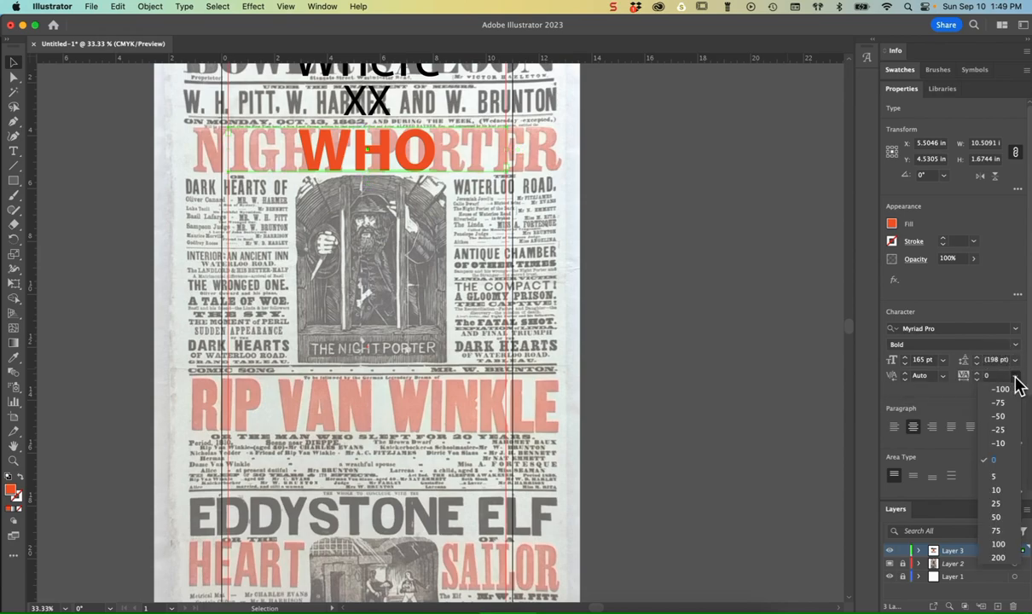
pyautogui.click(997, 557)
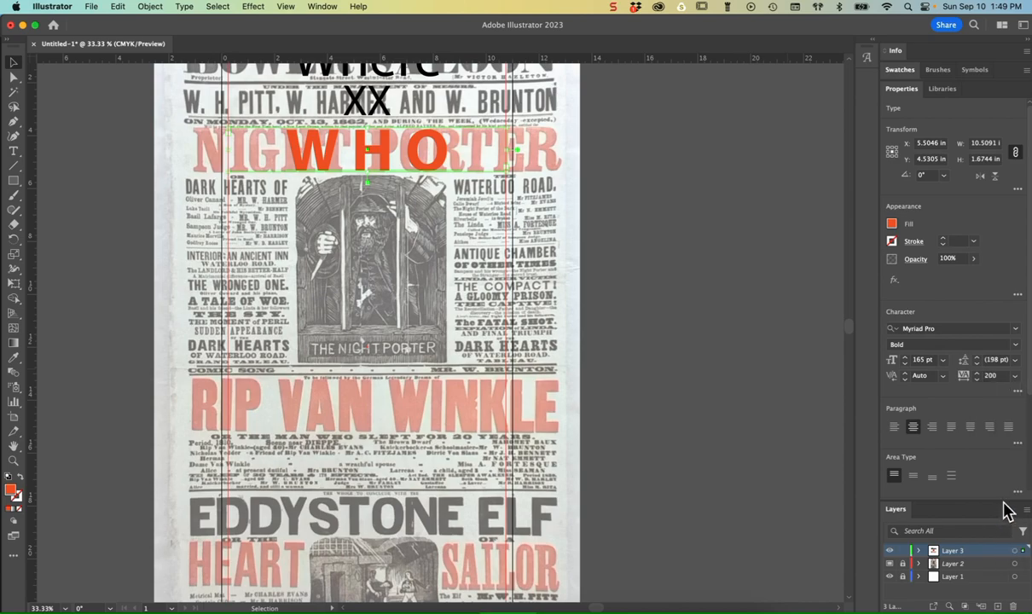
pyautogui.click(977, 374)
pyautogui.doubleClick(994, 376)
pyautogui.write('100')
pyautogui.press('Return')
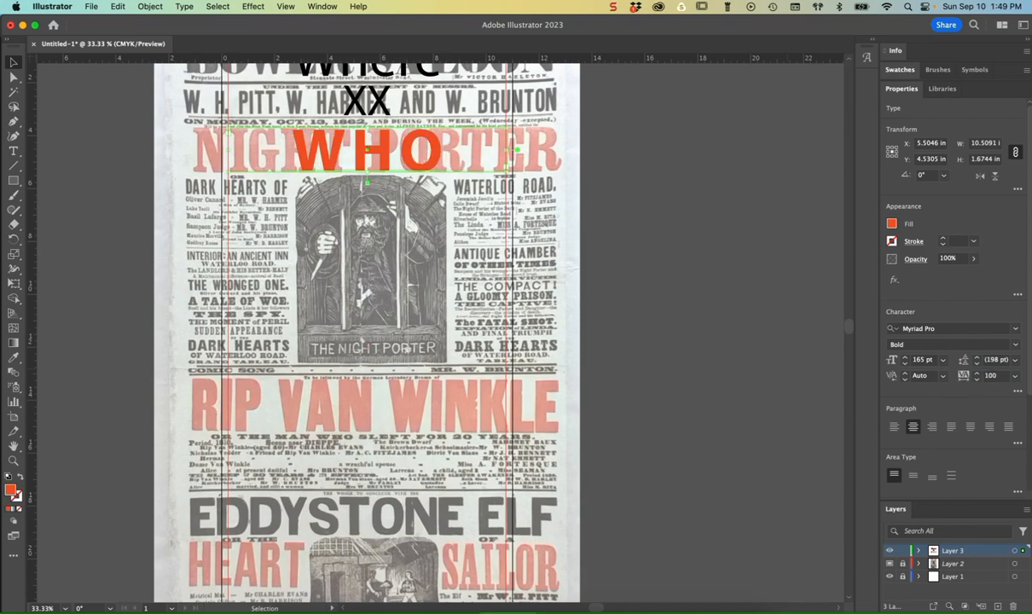
# Set the tracking of the "WHO" headline to 1000 so it spreads between the margins.
pyautogui.click(998, 375)
pyautogui.write('0')
pyautogui.press('Return')
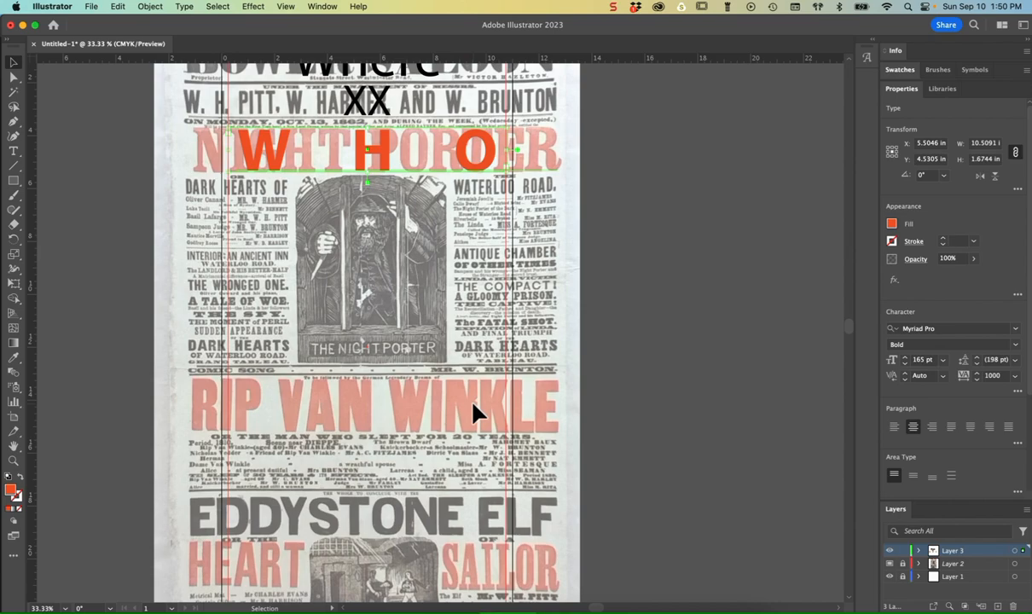
pyautogui.scroll(2, 433, 221)
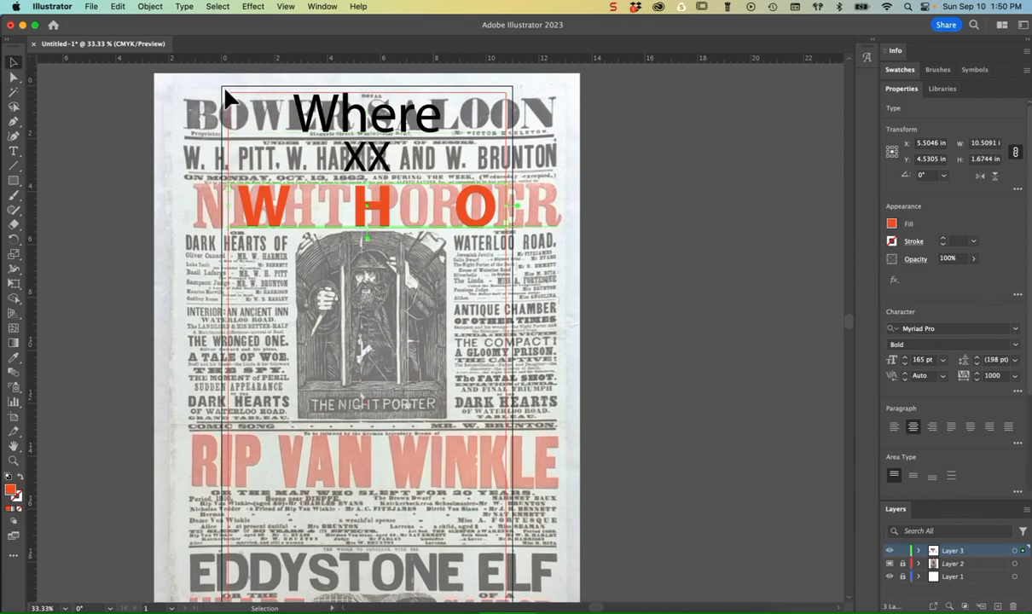
pyautogui.scroll(-3, 497, 509)
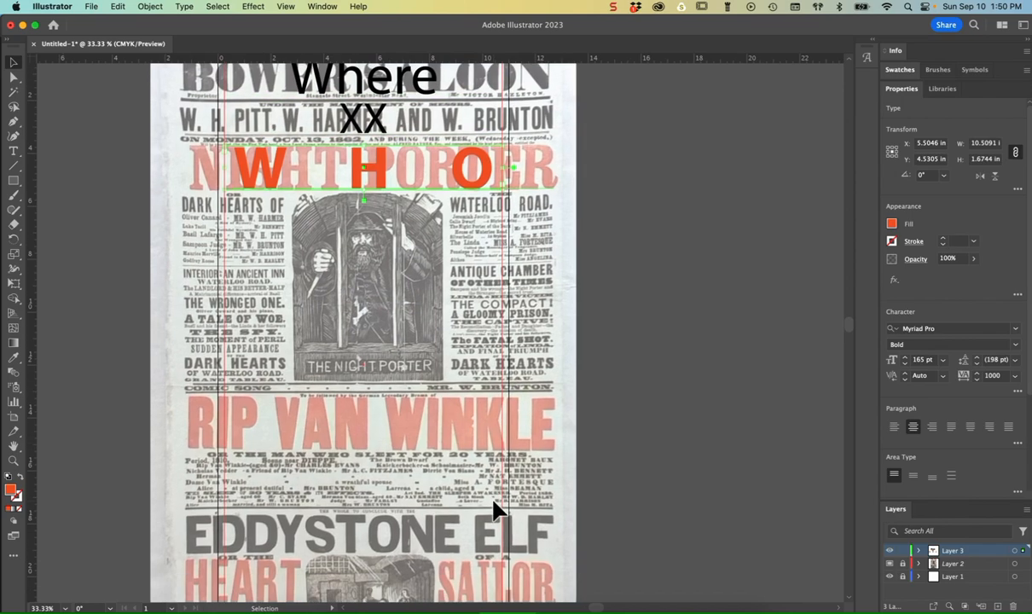
pyautogui.scroll(1, 497, 509)
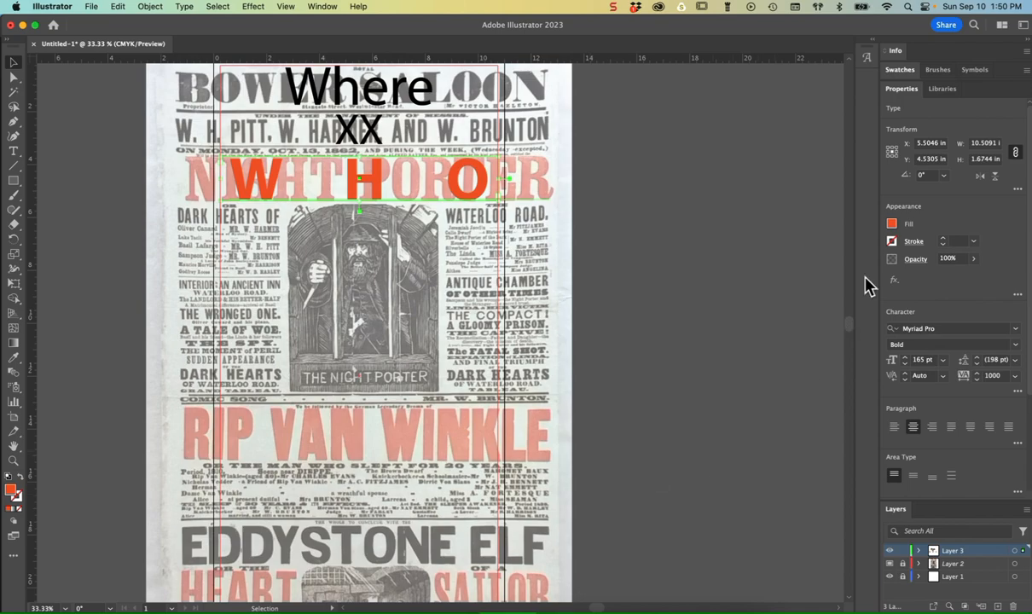
# Create a new Creative Cloud library named "Victorian".
pyautogui.click(941, 89)
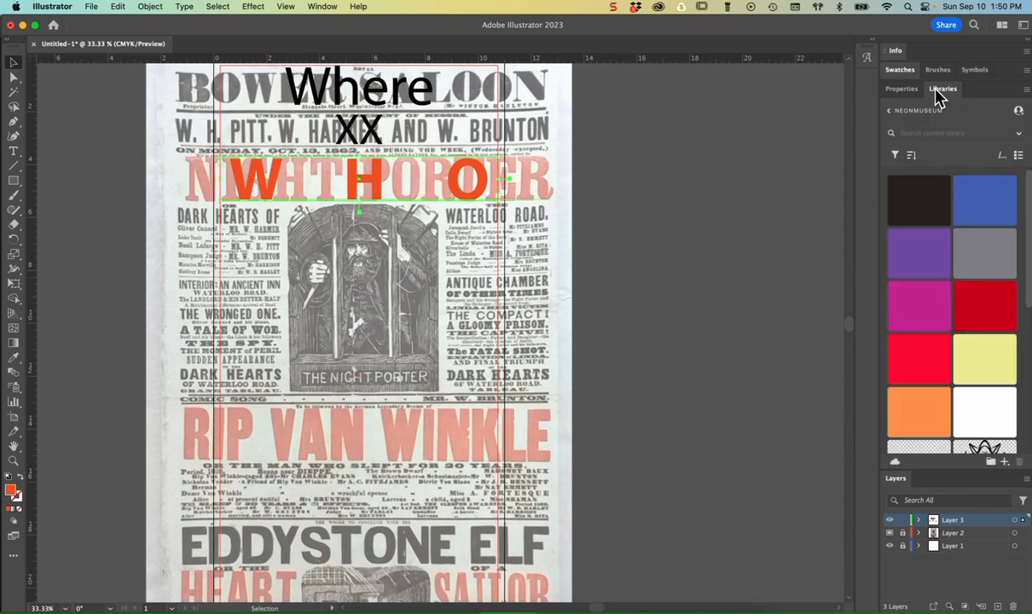
pyautogui.click(891, 111)
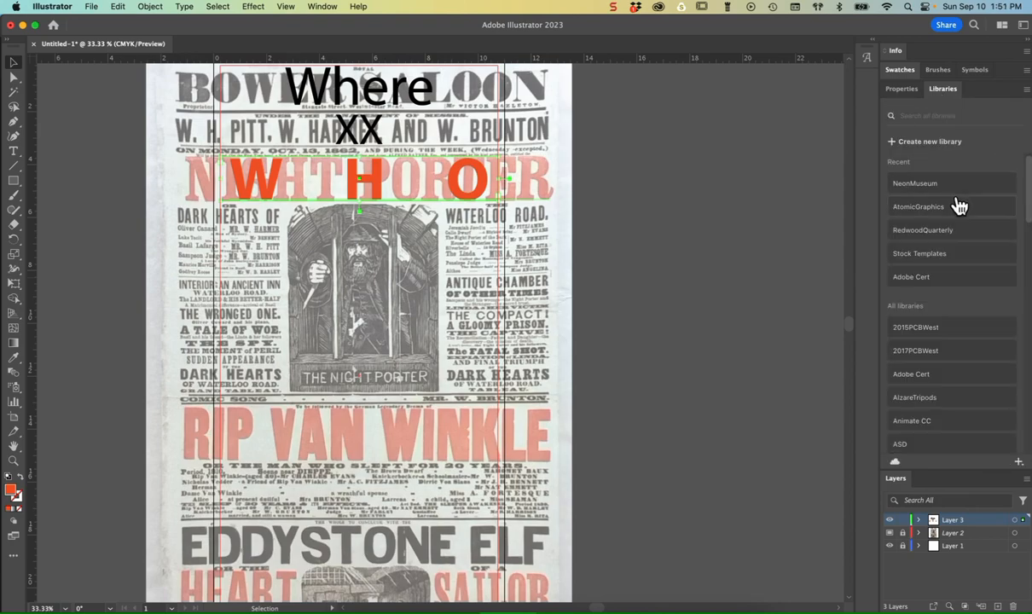
pyautogui.click(922, 147)
pyautogui.write('Victorian')
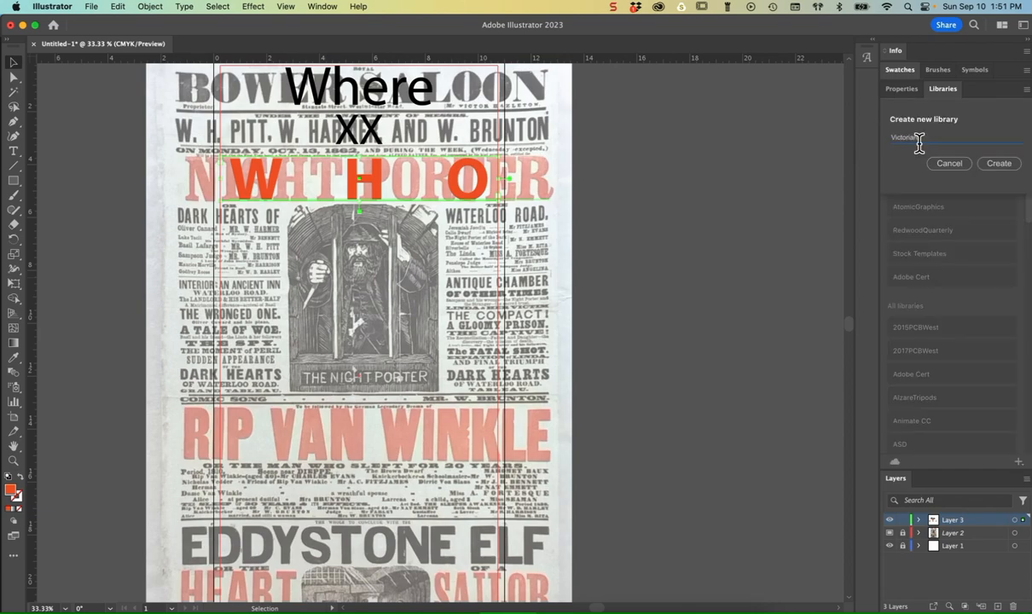
pyautogui.click(994, 164)
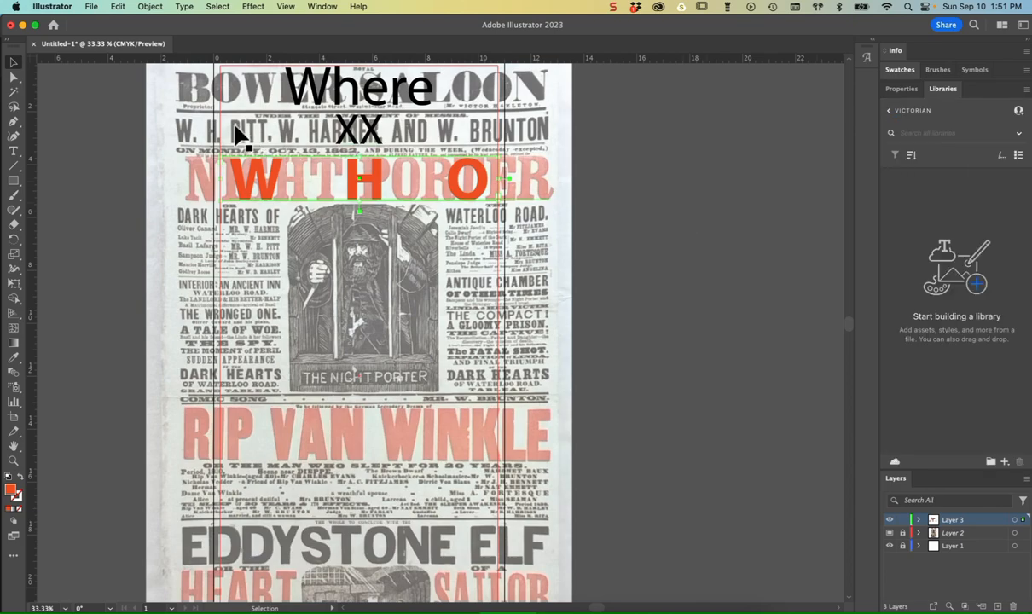
# Open the LogoExample2.ai logo artwork and unlock its MainType layer.
pyautogui.click(90, 6)
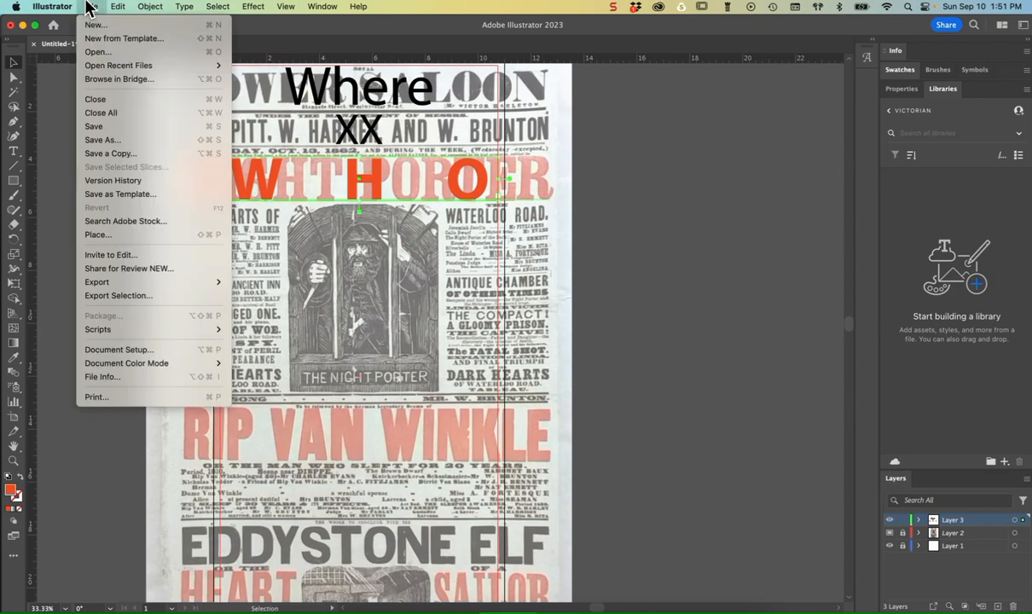
pyautogui.click(96, 52)
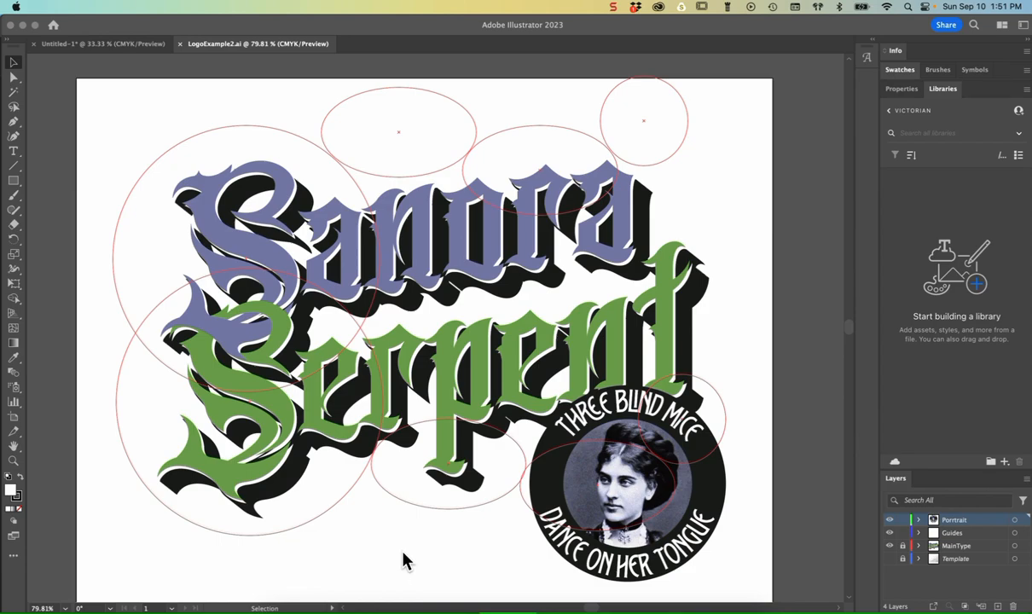
pyautogui.scroll(-1, 456, 527)
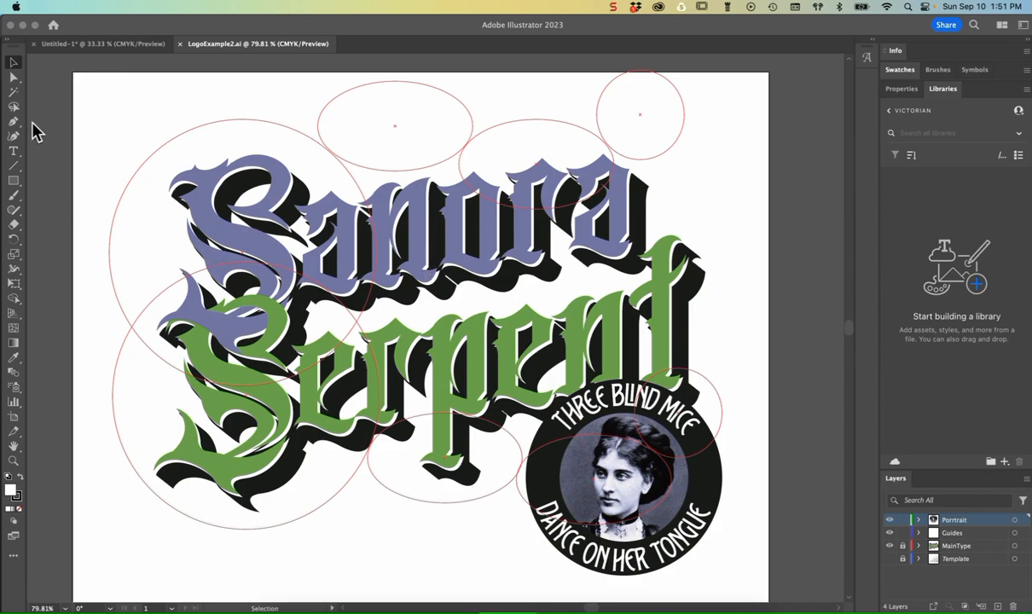
pyautogui.click(14, 78)
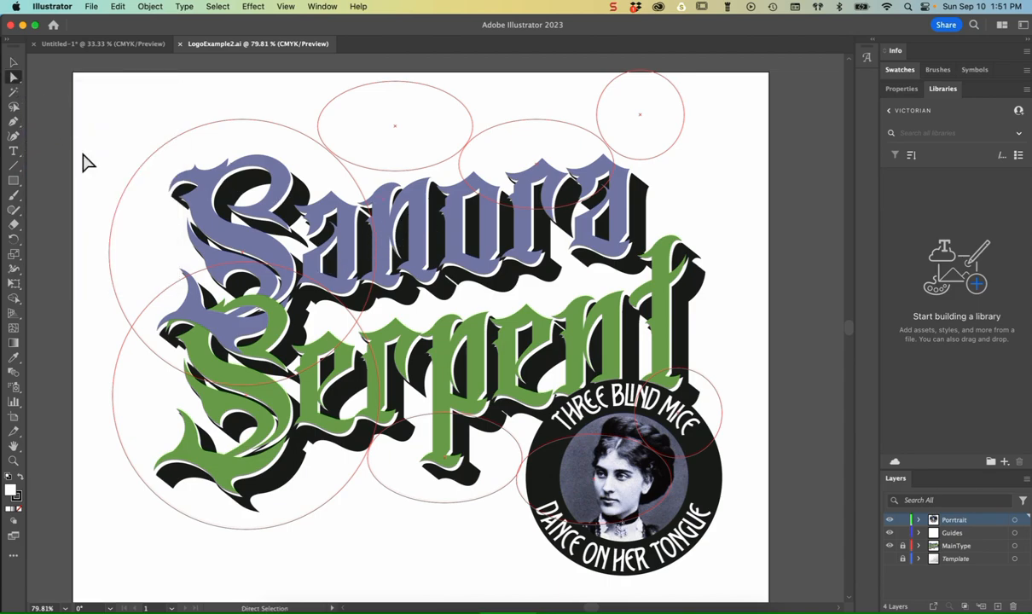
pyautogui.click(902, 544)
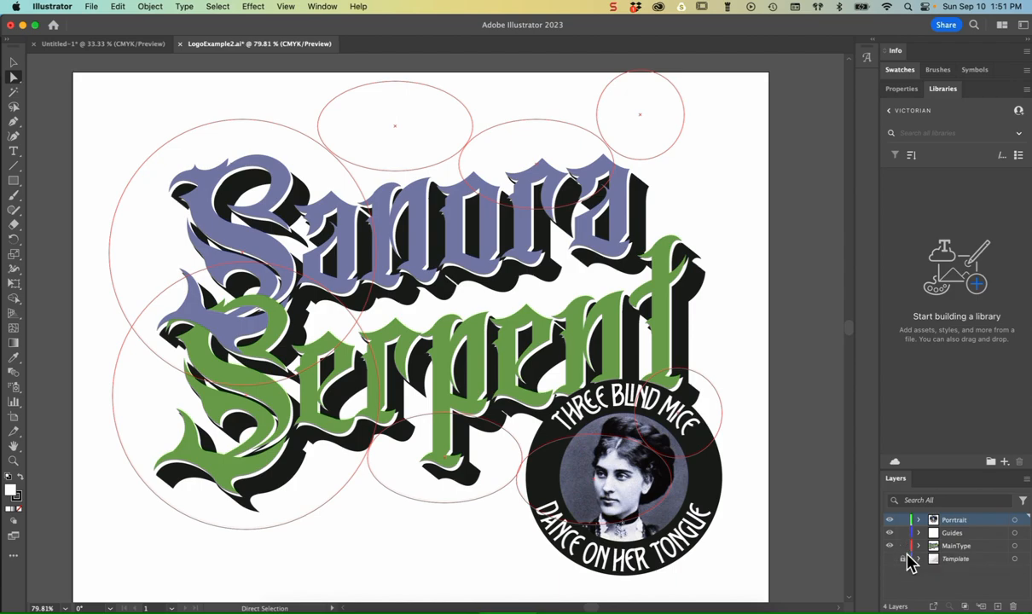
# Add all attributes of the purple "Sanora" text to the Victorian library: fill color, text, character style, paragraph style and graphic.
pyautogui.click(593, 245)
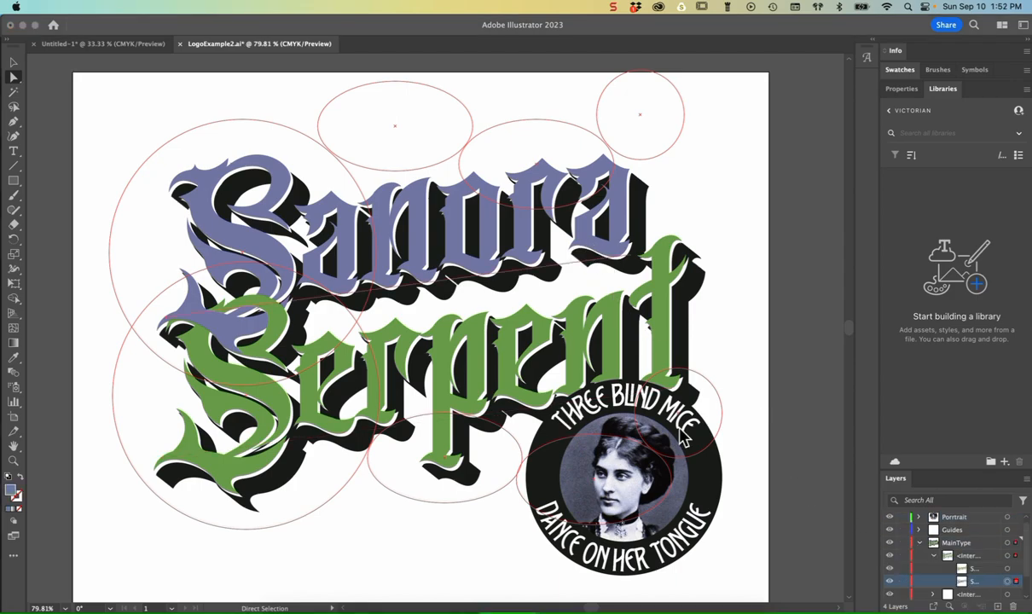
pyautogui.click(601, 260)
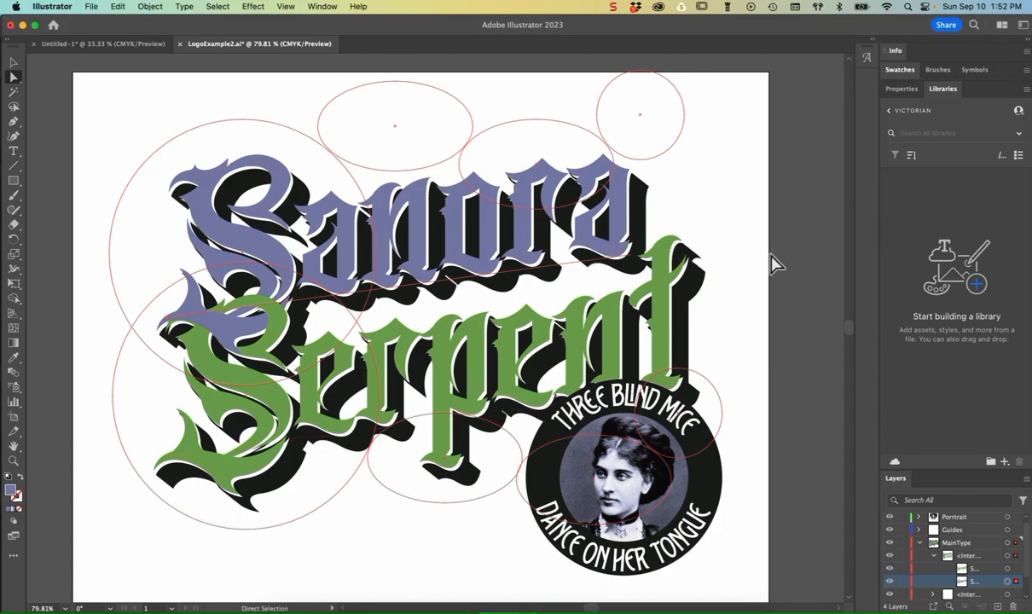
pyautogui.click(1004, 463)
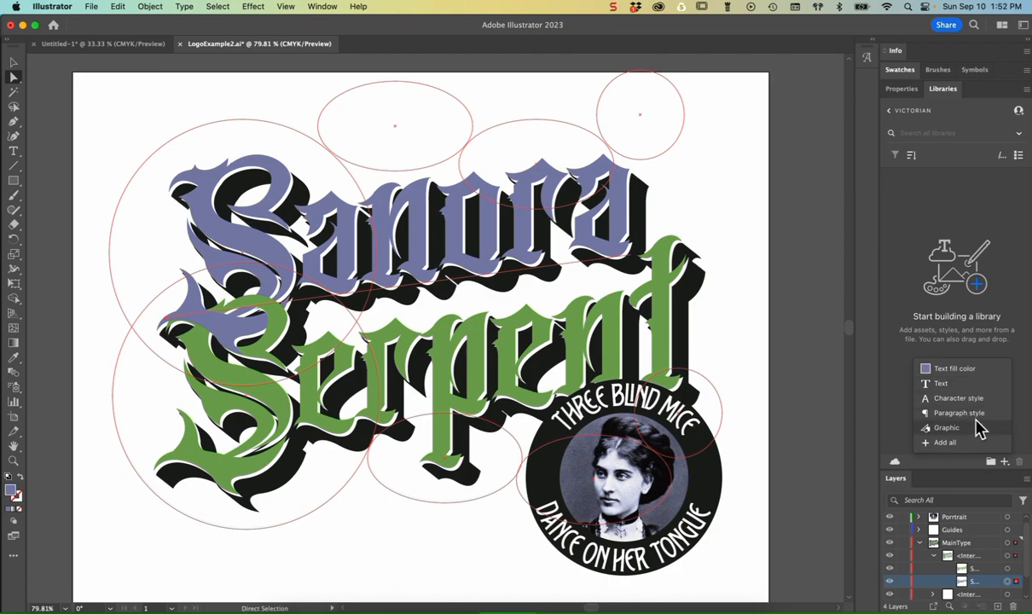
pyautogui.click(946, 444)
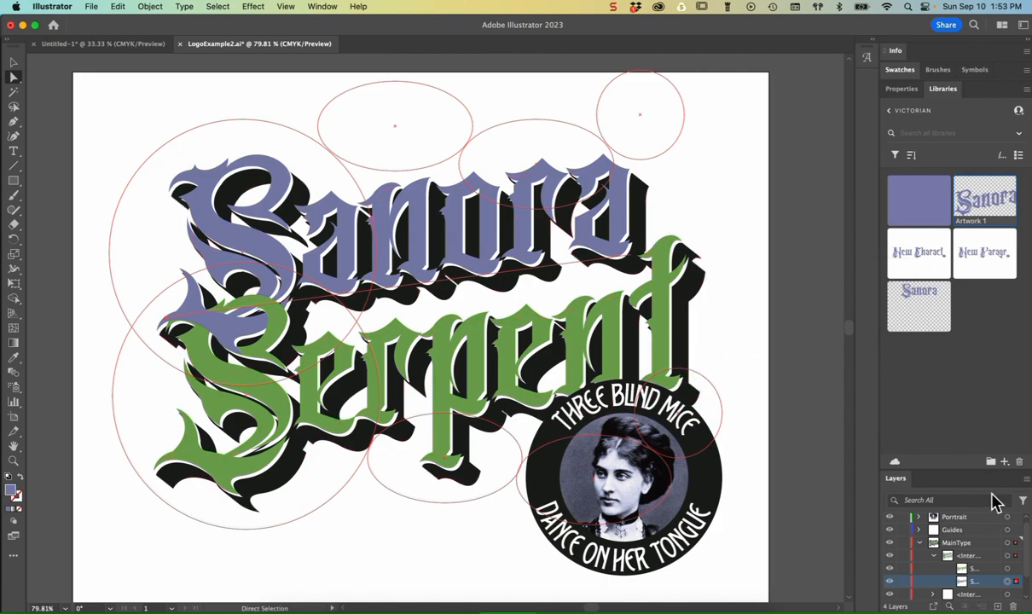
# Add all attributes of the green "Serpent" text to the Victorian library.
pyautogui.click(1009, 569)
pyautogui.click(1004, 461)
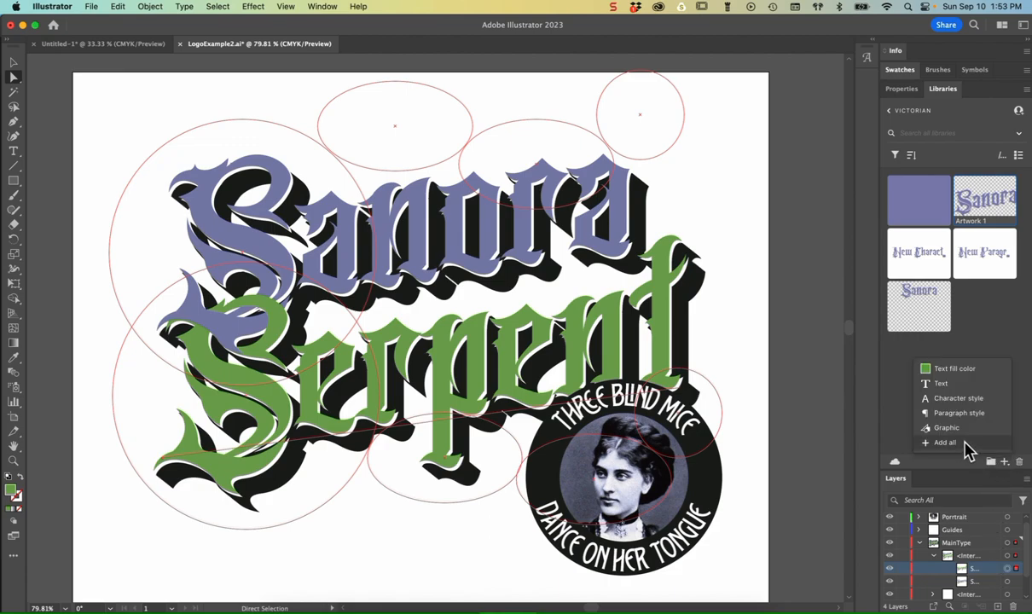
pyautogui.click(945, 443)
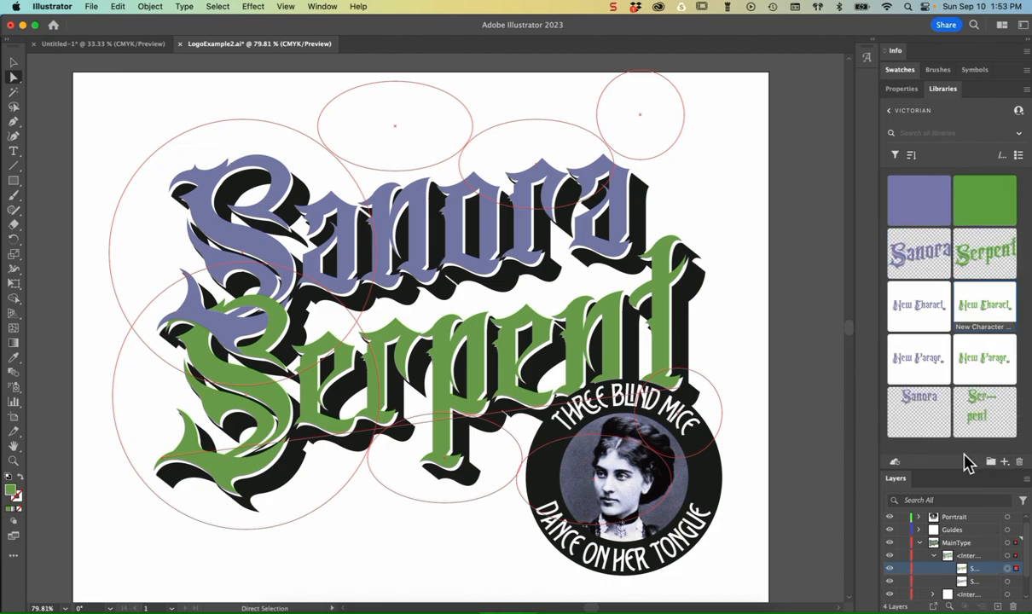
# Add the woman's portrait photo in the round badge to the Victorian library as a graphic.
pyautogui.click(669, 524)
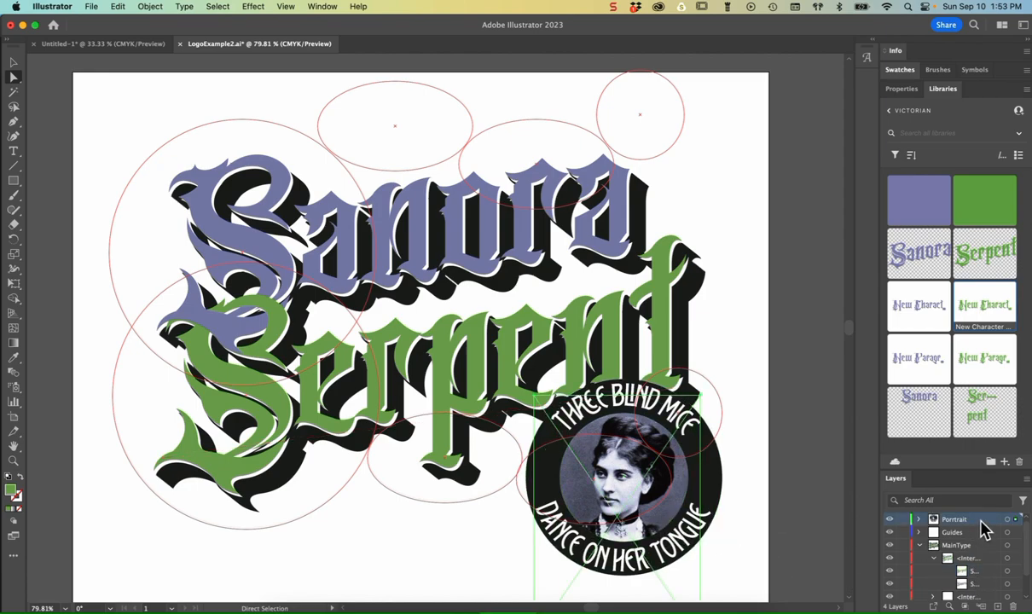
pyautogui.click(1005, 461)
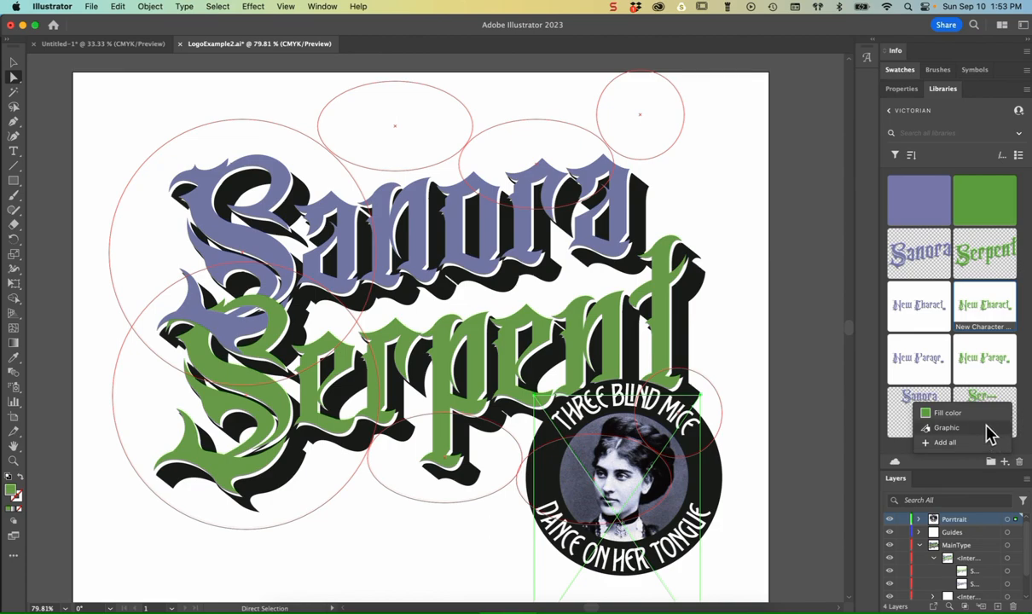
pyautogui.click(987, 436)
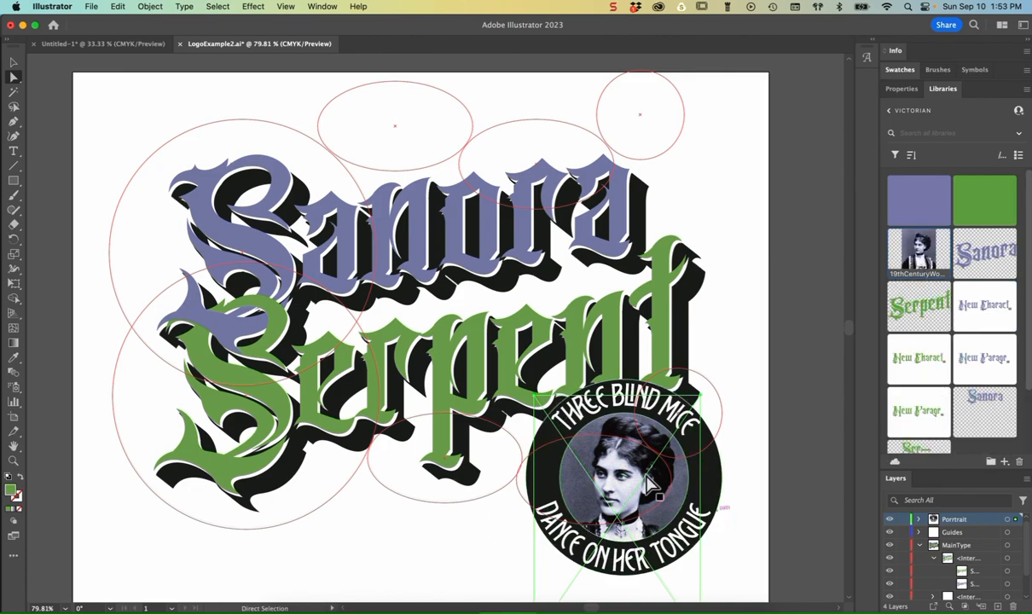
# Clear the selection and hide the Guides layer of the logo document.
pyautogui.click(12, 62)
pyautogui.click(113, 146)
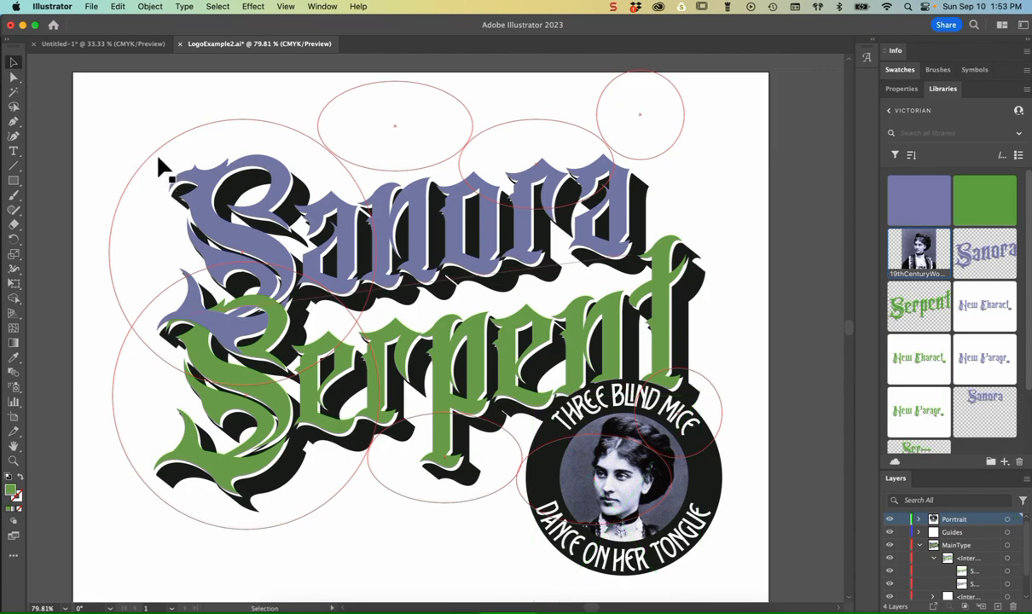
pyautogui.click(889, 531)
# Group the complete logo with its portrait badge and add it to the Victorian library as a graphic.
pyautogui.moveTo(106, 140); pyautogui.dragTo(738, 588)
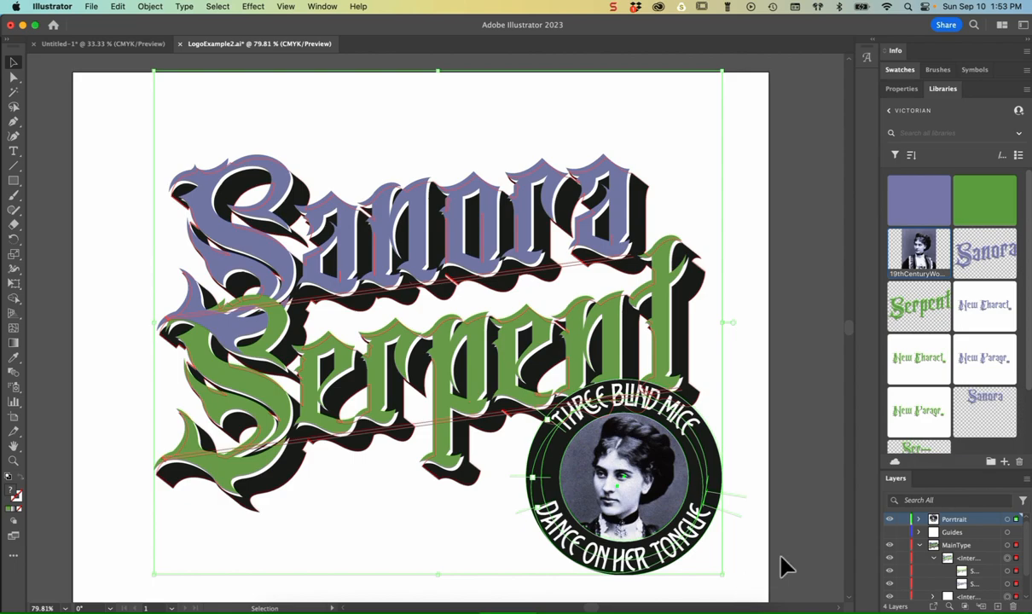
pyautogui.press('super+g')
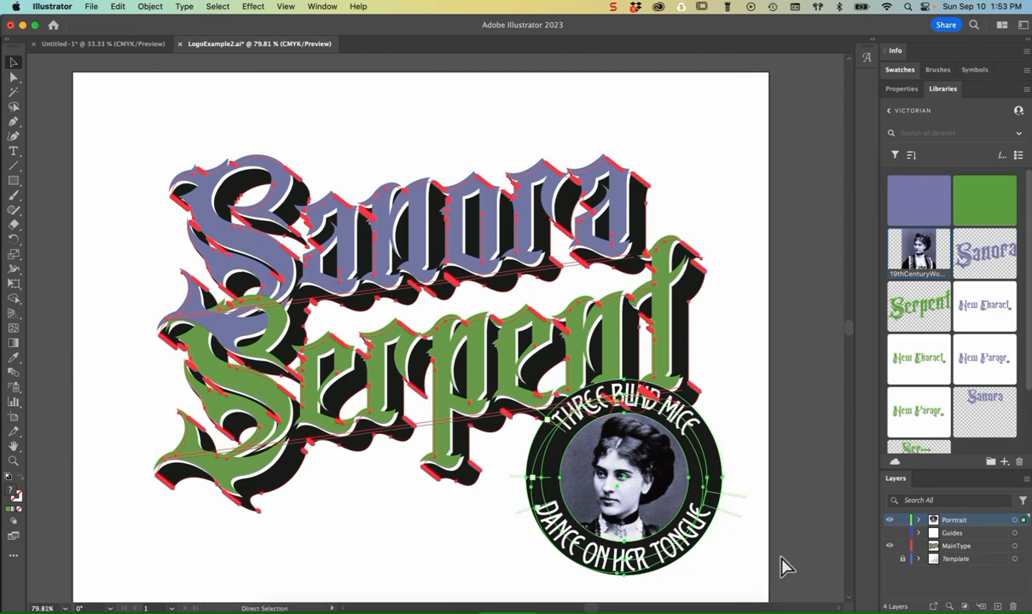
pyautogui.click(1004, 461)
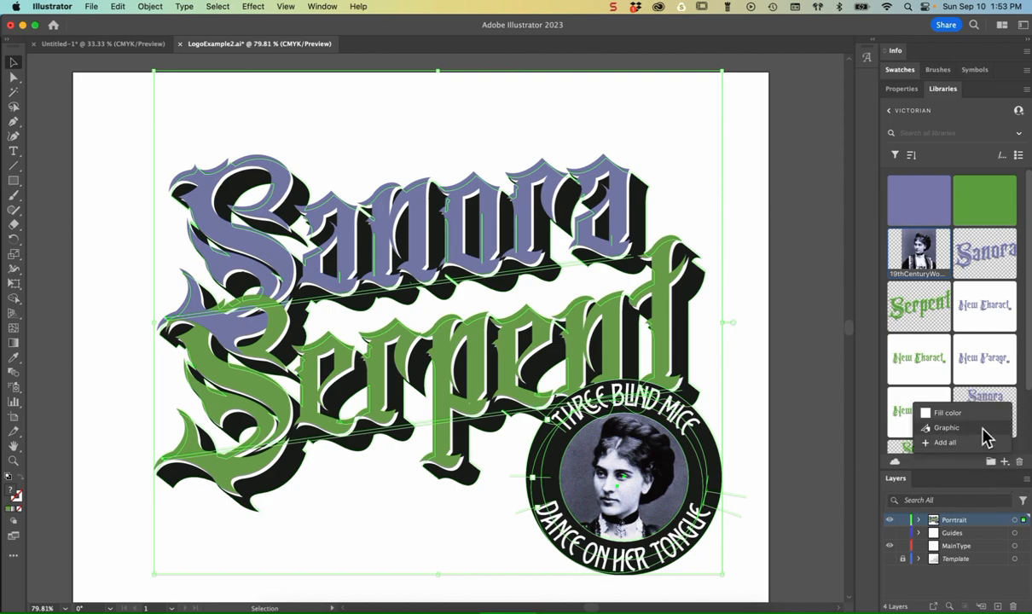
pyautogui.click(983, 429)
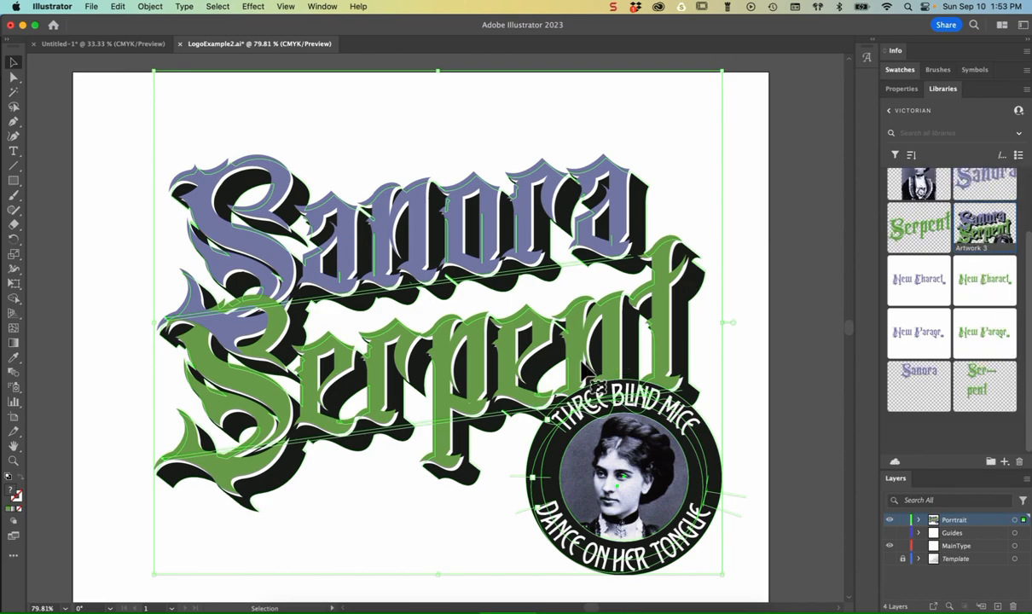
# Close LogoExample2.ai without saving and deselect everything in the poster document.
pyautogui.press('a')
pyautogui.press('super+w')
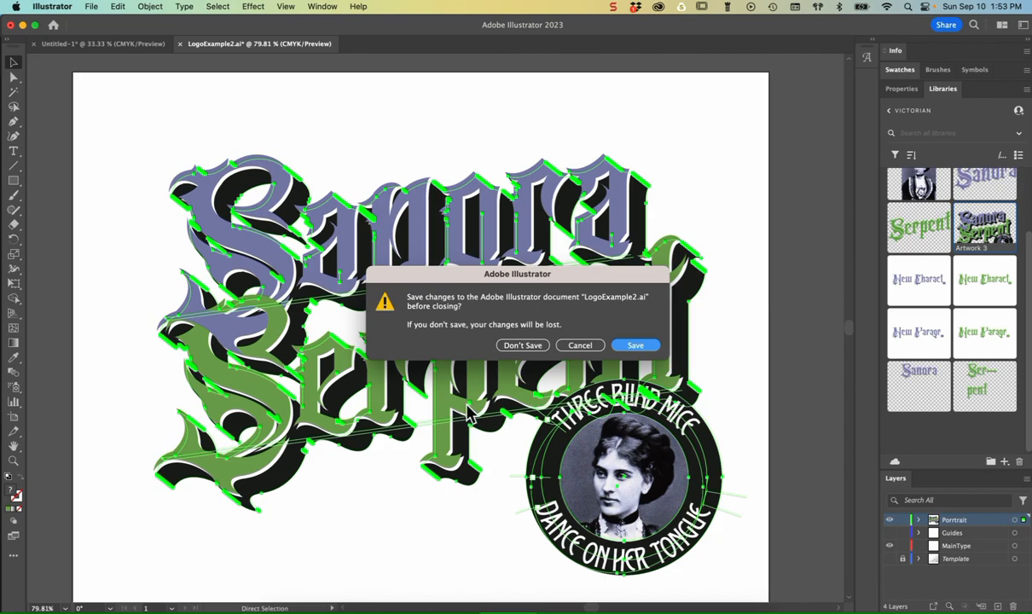
pyautogui.click(522, 346)
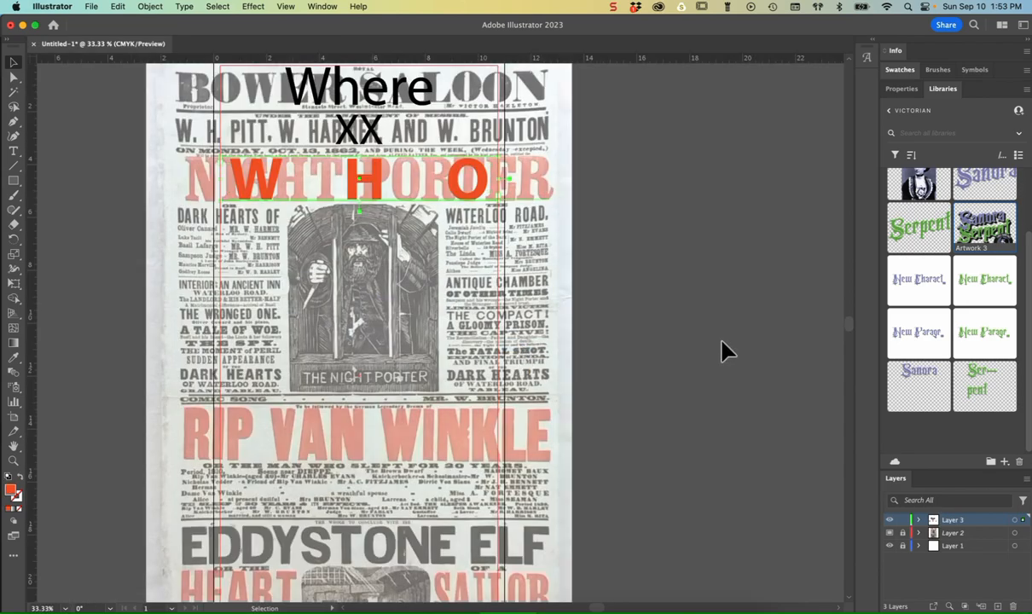
pyautogui.click(693, 356)
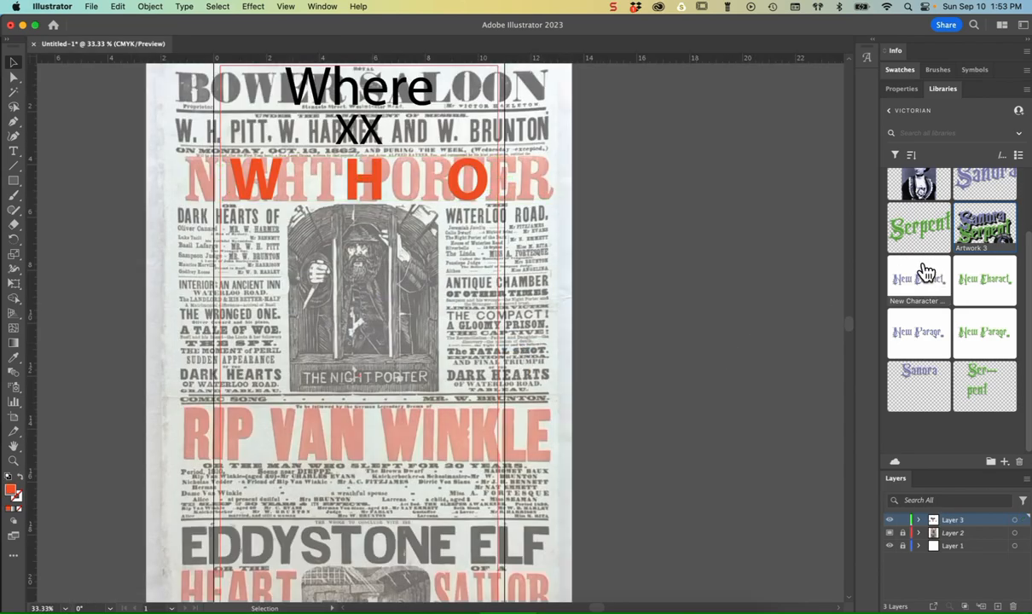
# Place the complete "Sanora Serpent" logo from the Victorian library over the central illustration, between the poster's margins.
pyautogui.scroll(1, 705, 255)
pyautogui.scroll(3, 704, 256)
pyautogui.moveTo(919, 209); pyautogui.dragTo(369, 341)
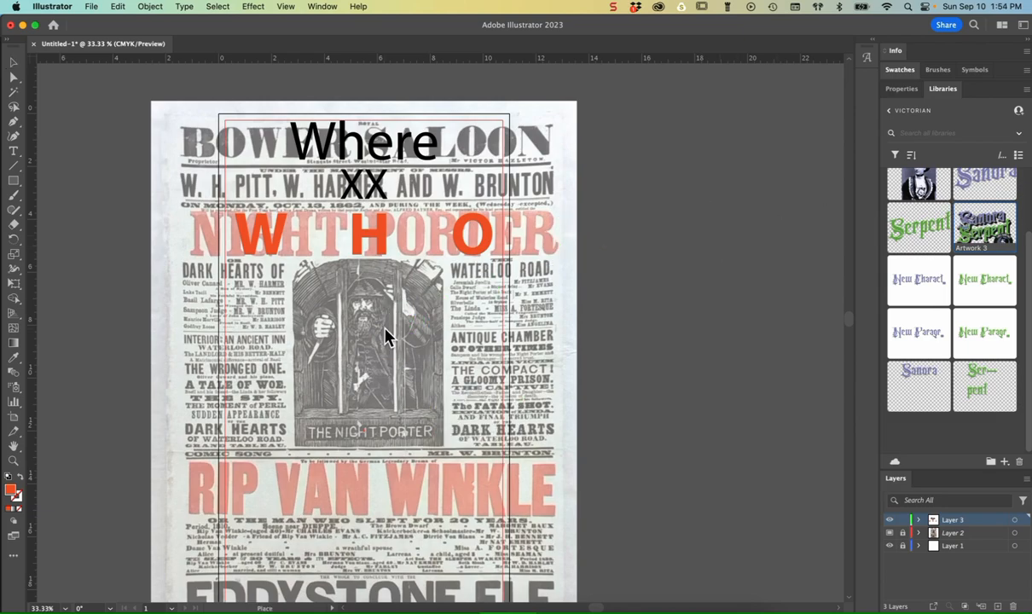
pyautogui.click(369, 341)
pyautogui.moveTo(482, 426); pyautogui.dragTo(372, 372)
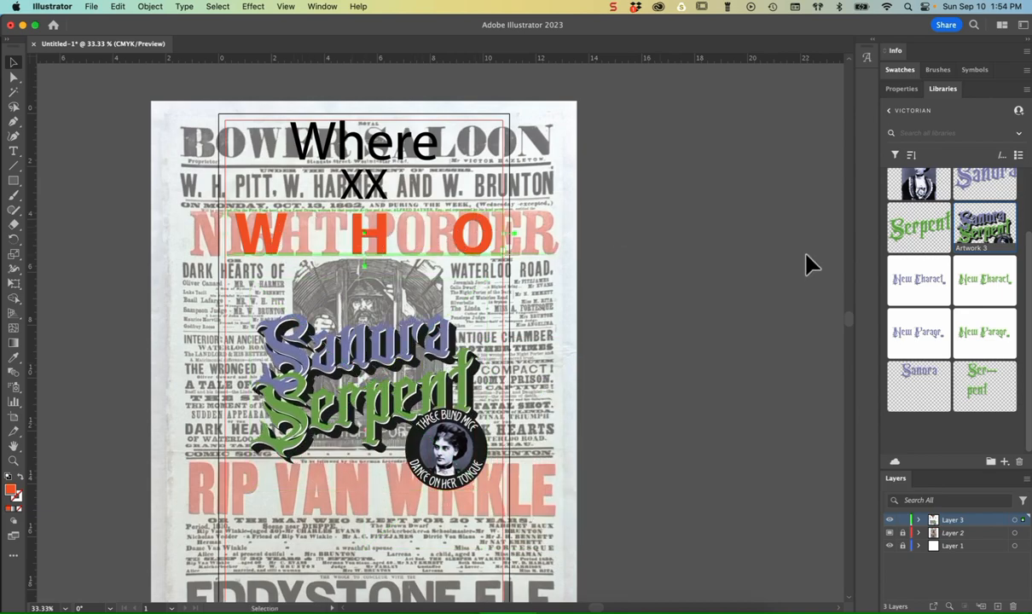
# Fill the "WHO" headline with the library purple #7E82AD and the "Where" line with the library green #73A353.
pyautogui.scroll(3, 1014, 231)
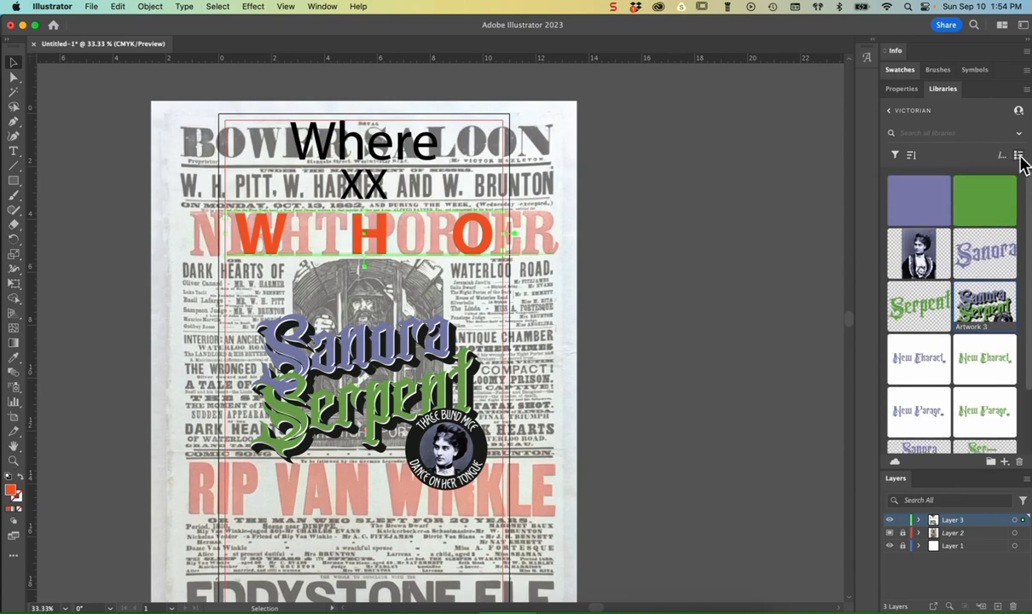
pyautogui.click(933, 201)
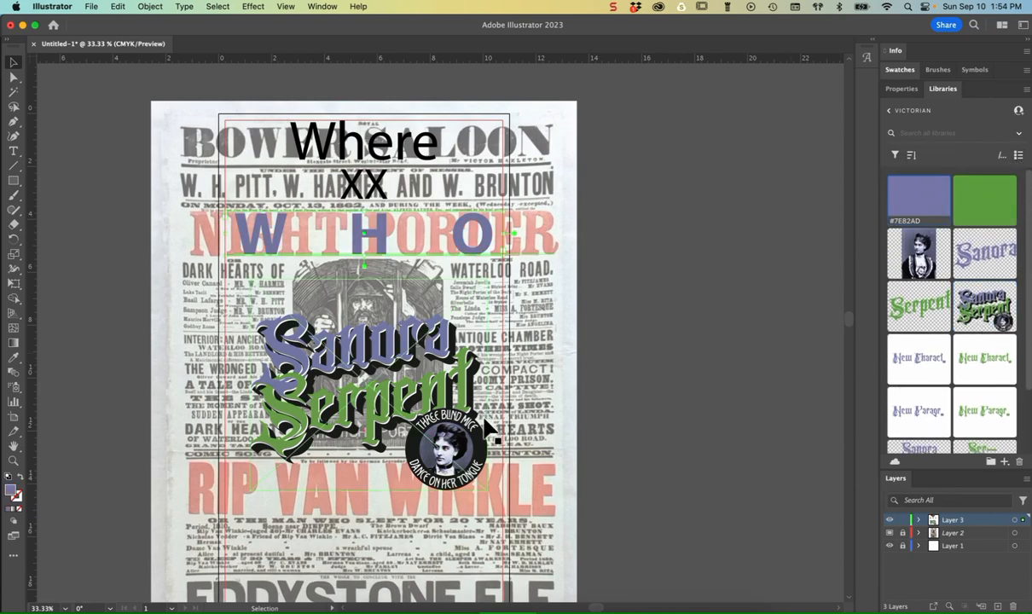
pyautogui.click(394, 143)
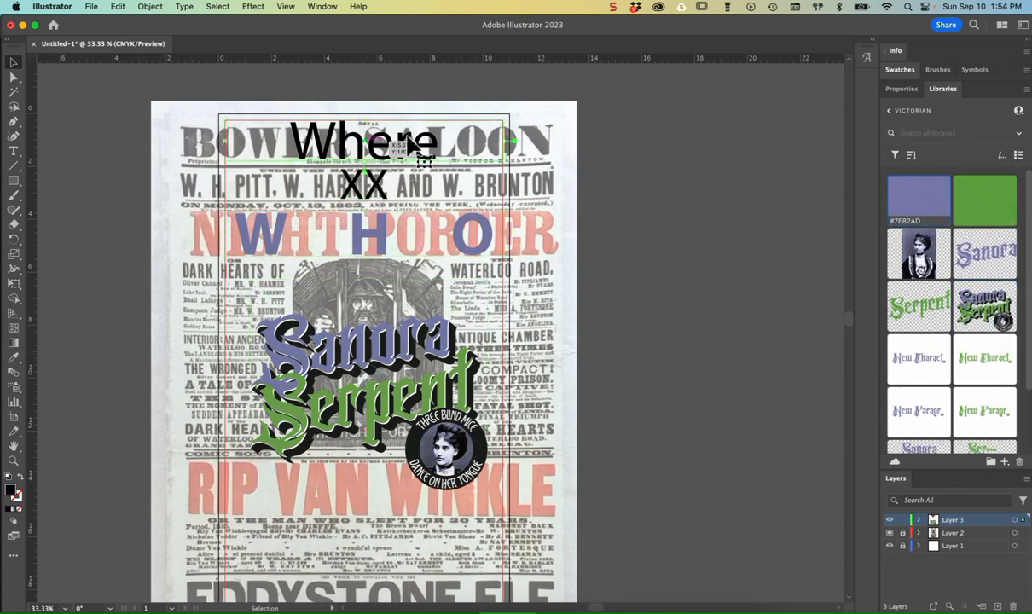
pyautogui.click(1004, 217)
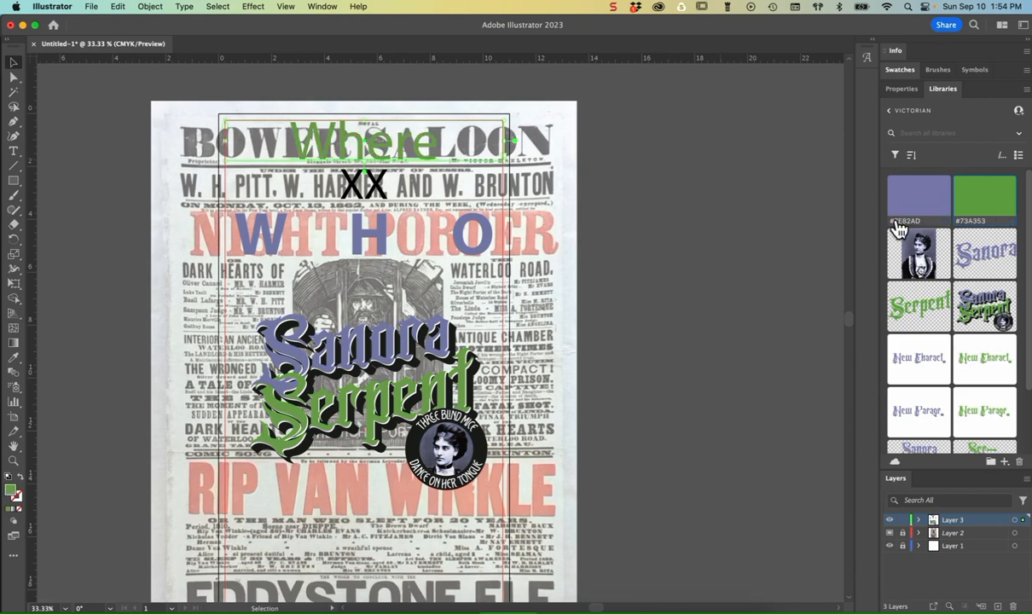
# Hide Layer 1 and the vintage poster template on Layer 2.
pyautogui.click(890, 545)
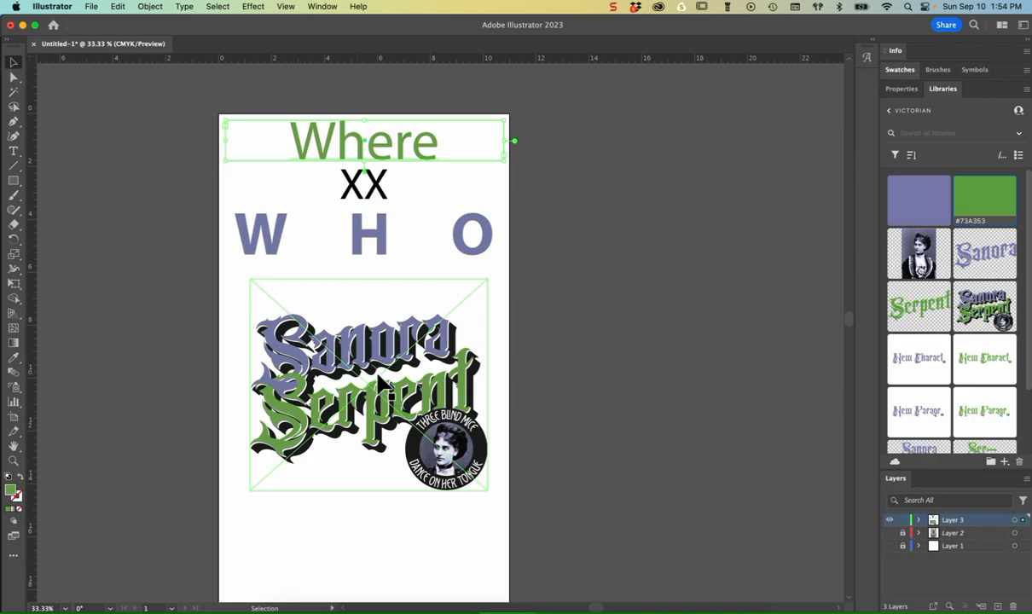
pyautogui.scroll(-2, 390, 373)
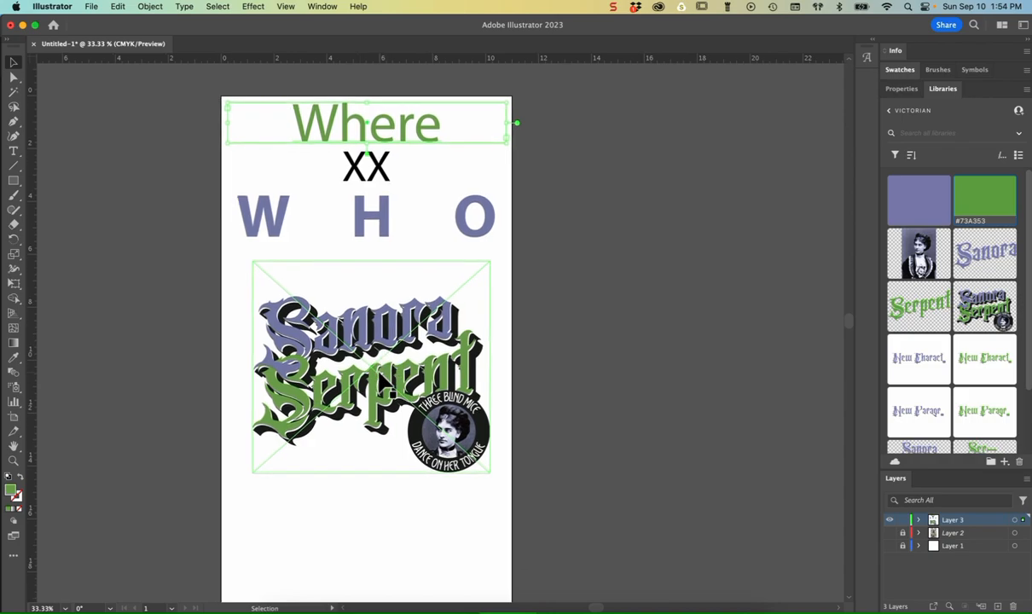